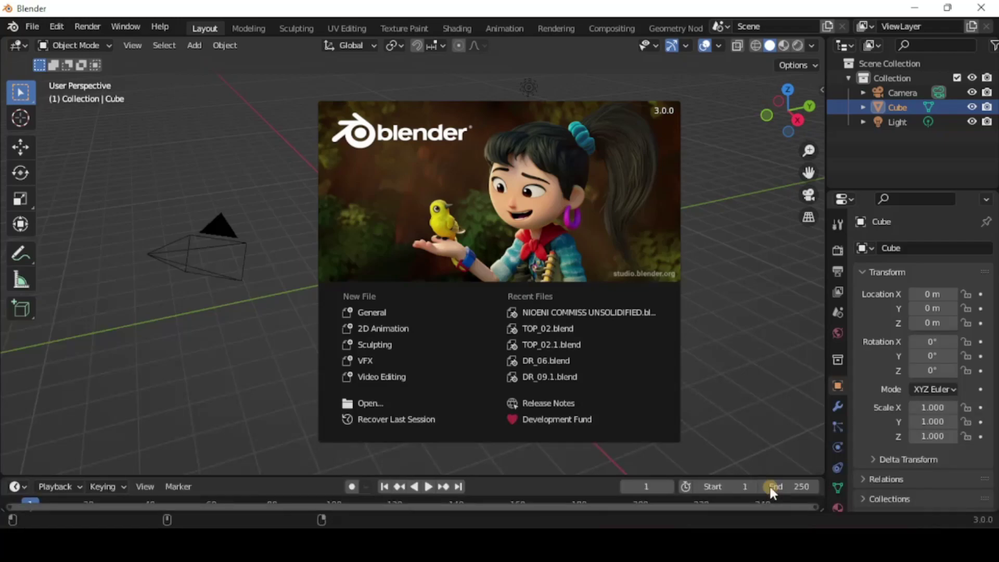
{"action": "left_click", "coordinate": [397, 312]}
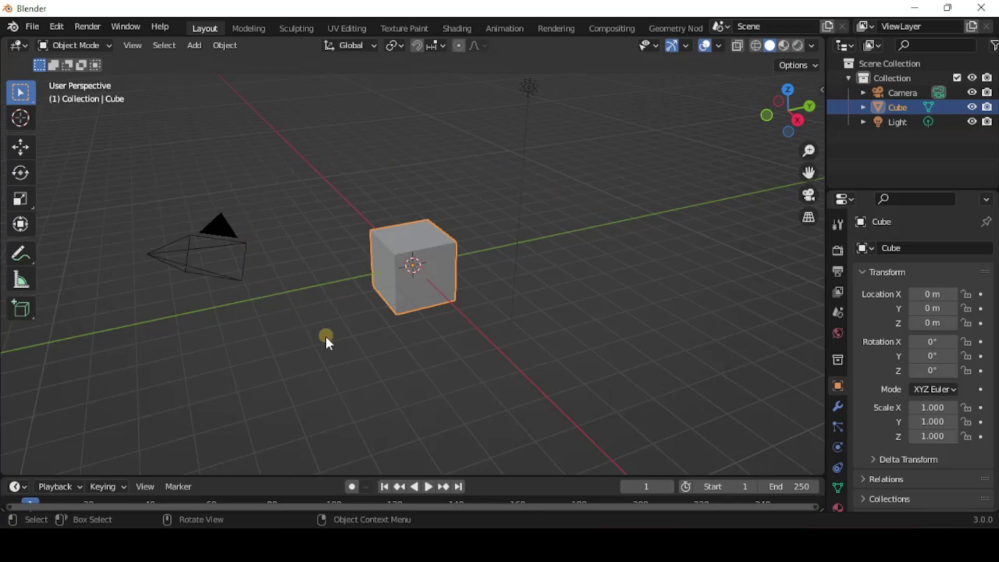
{"action": "scroll", "coordinate": [551, 322], "scroll_direction": "down", "scroll_amount": 5}
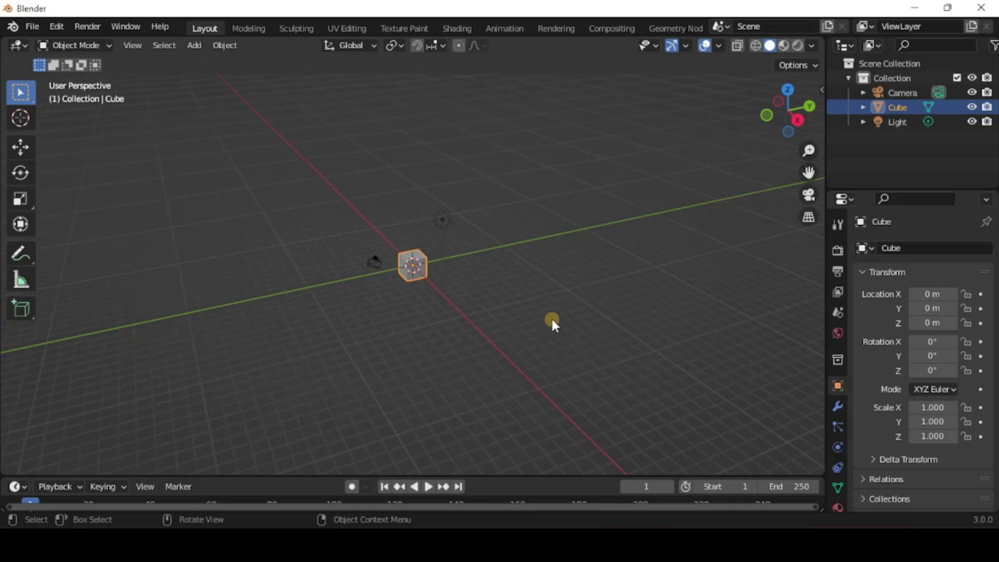
{"action": "scroll", "coordinate": [552, 321], "scroll_direction": "up", "scroll_amount": 2}
{"action": "scroll", "coordinate": [552, 321], "scroll_direction": "up", "scroll_amount": 2}
{"action": "scroll", "coordinate": [551, 320], "scroll_direction": "up", "scroll_amount": 2}
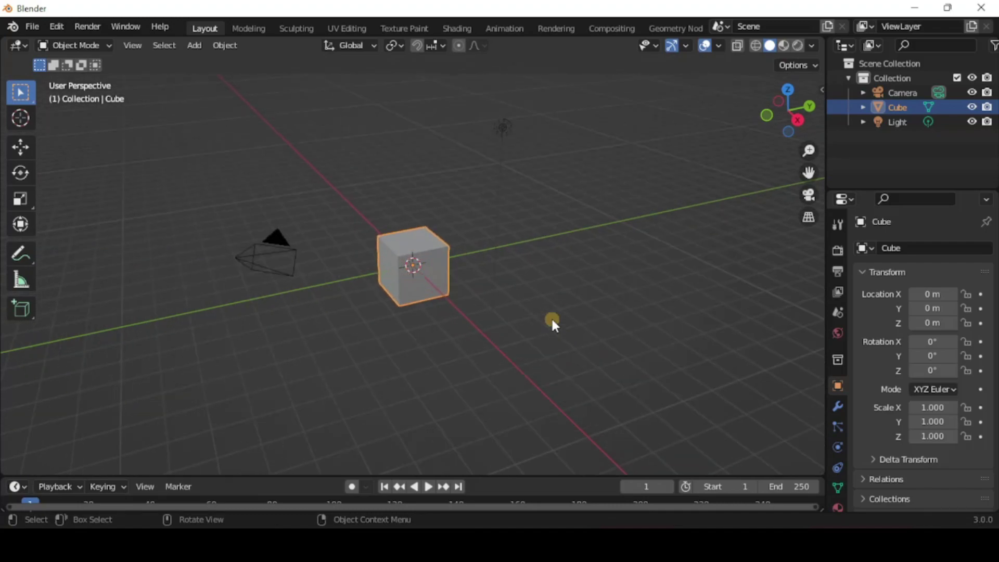
Start the Shortcut VUr keystroke display from the N sidebar, then collapse the sidebar.
{"action": "left_click", "coordinate": [823, 86]}
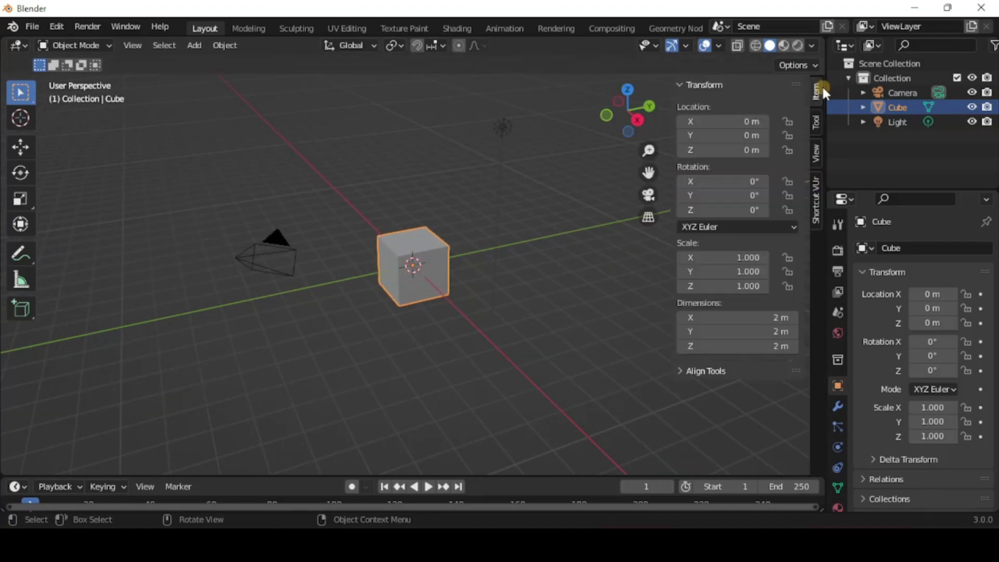
{"action": "left_click", "coordinate": [817, 196]}
{"action": "left_click", "coordinate": [768, 110]}
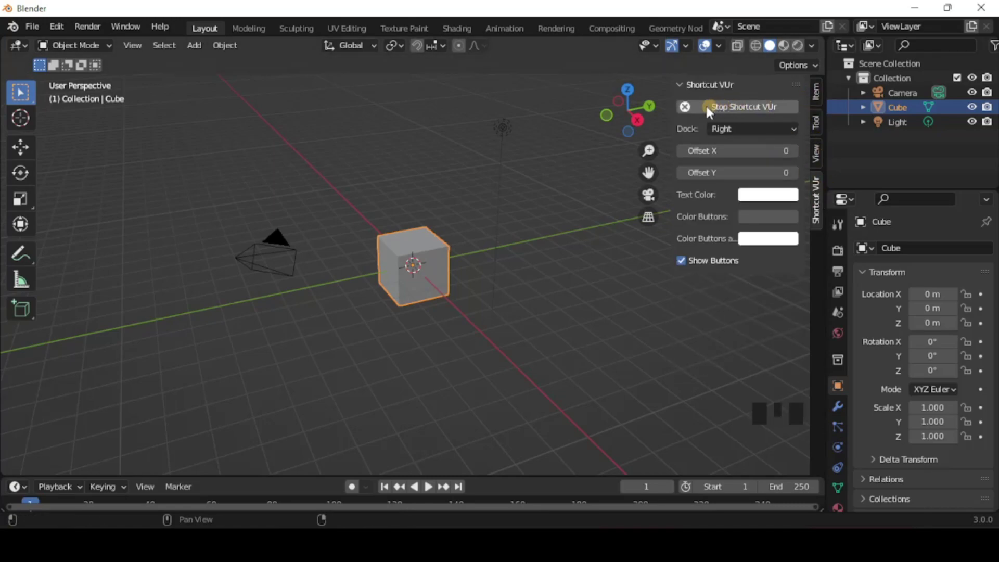
{"action": "left_click_drag", "start_coordinate": [673, 117], "coordinate": [817, 123]}
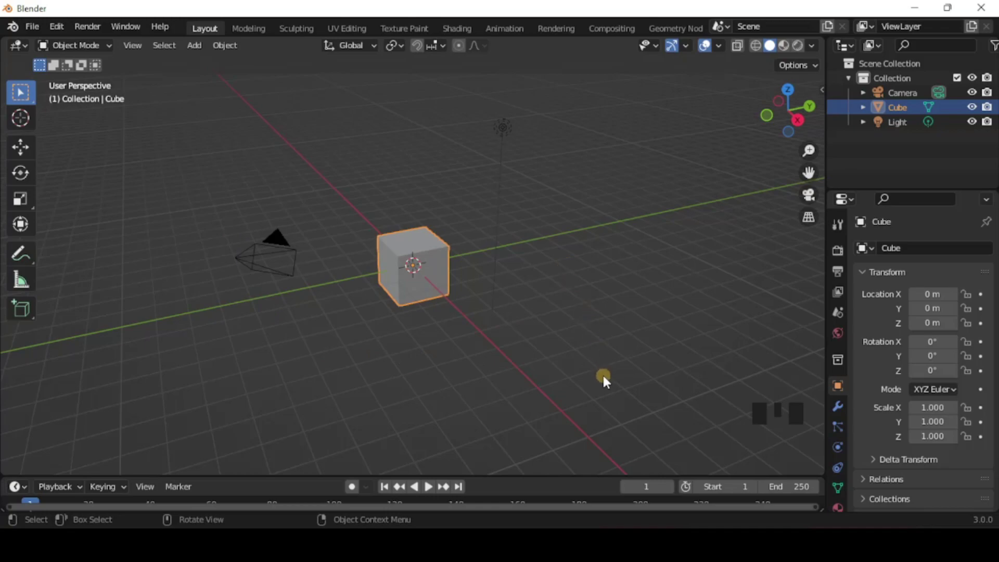
Box-select and delete the cube, camera and light, undo, then delete everything with A.
{"action": "left_click_drag", "start_coordinate": [602, 373], "coordinate": [186, 103]}
{"action": "right_click", "coordinate": [538, 154]}
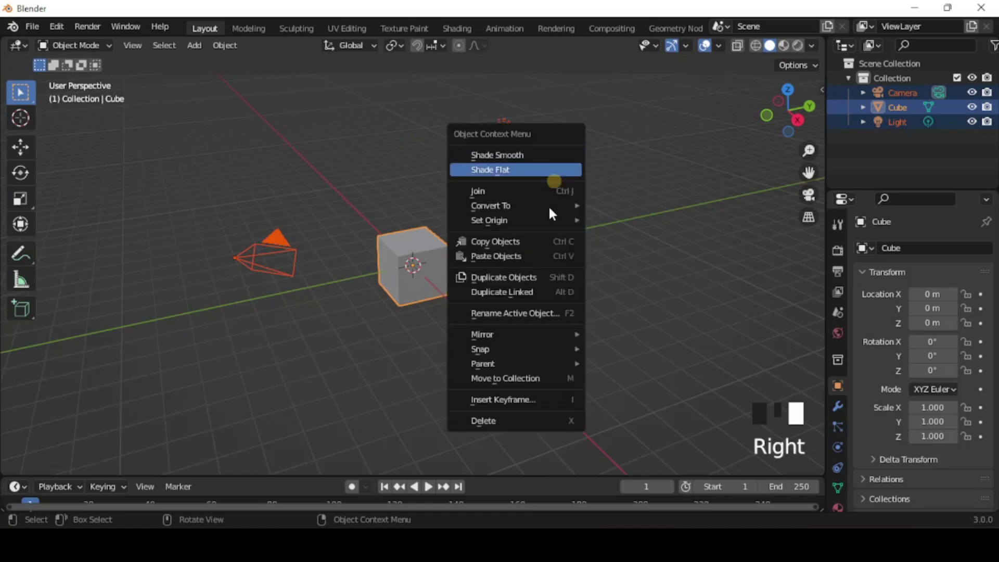
{"action": "left_click", "coordinate": [524, 421]}
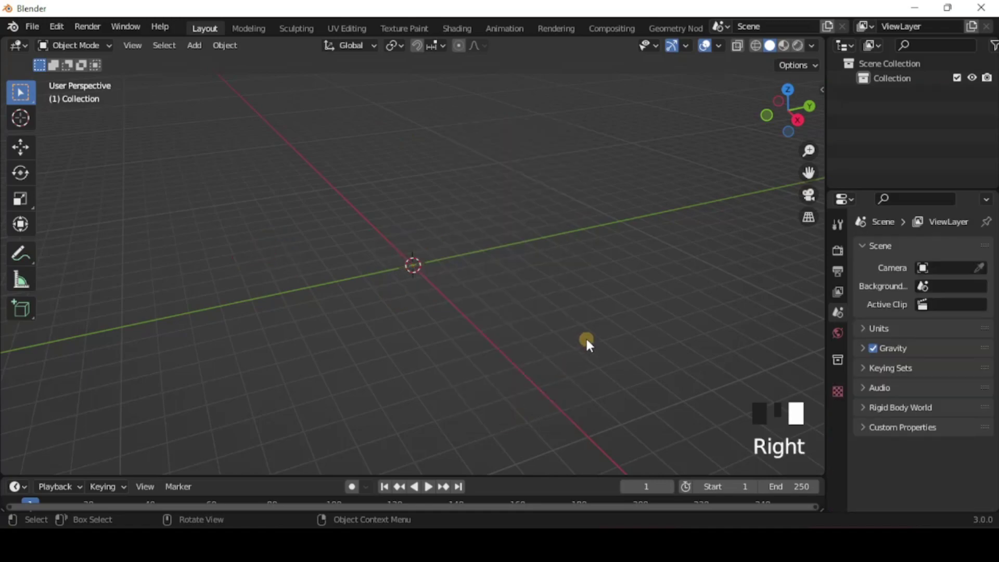
{"action": "key", "text": "ctrl+z"}
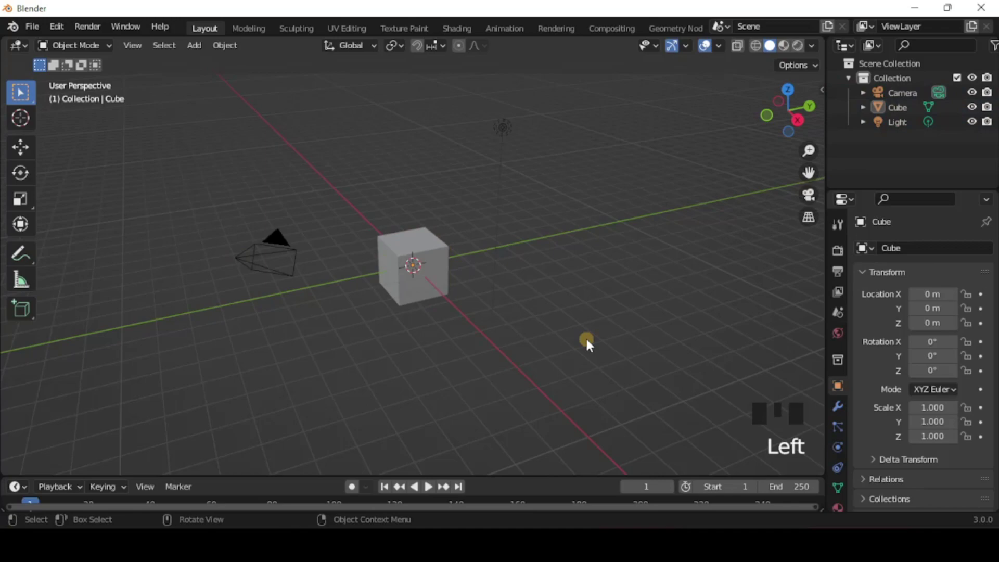
{"action": "key", "text": "a"}
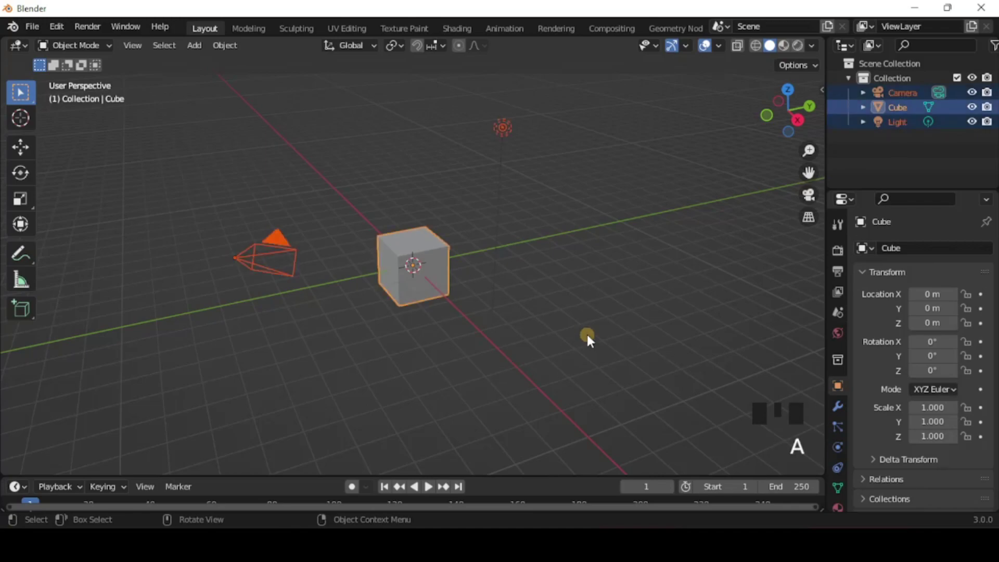
{"action": "key", "text": "Delete"}
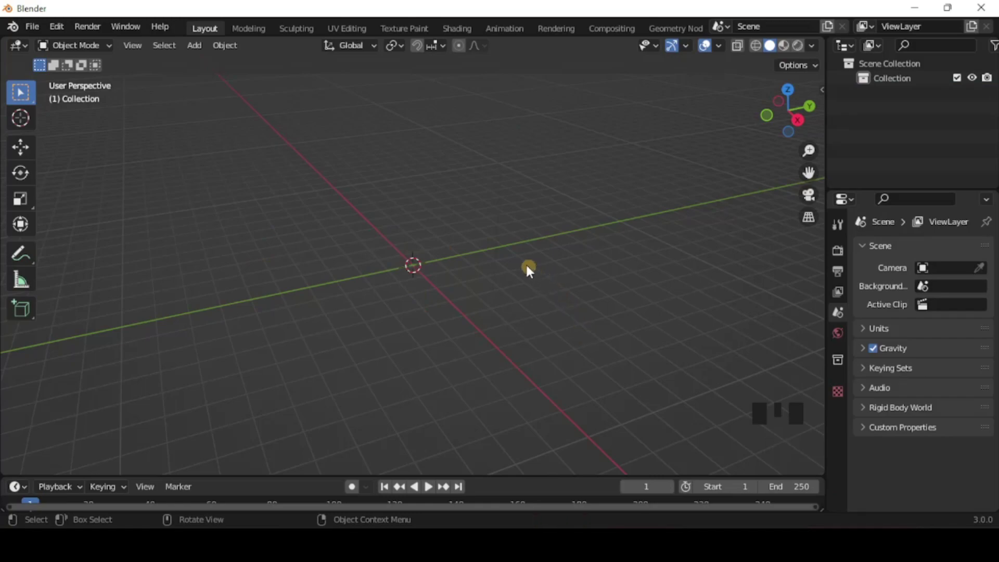
Orbit the empty scene around the world origin using middle-drag and the navigation gizmo.
{"action": "middle_click_drag", "start_coordinate": [518, 271], "coordinate": [673, 238]}
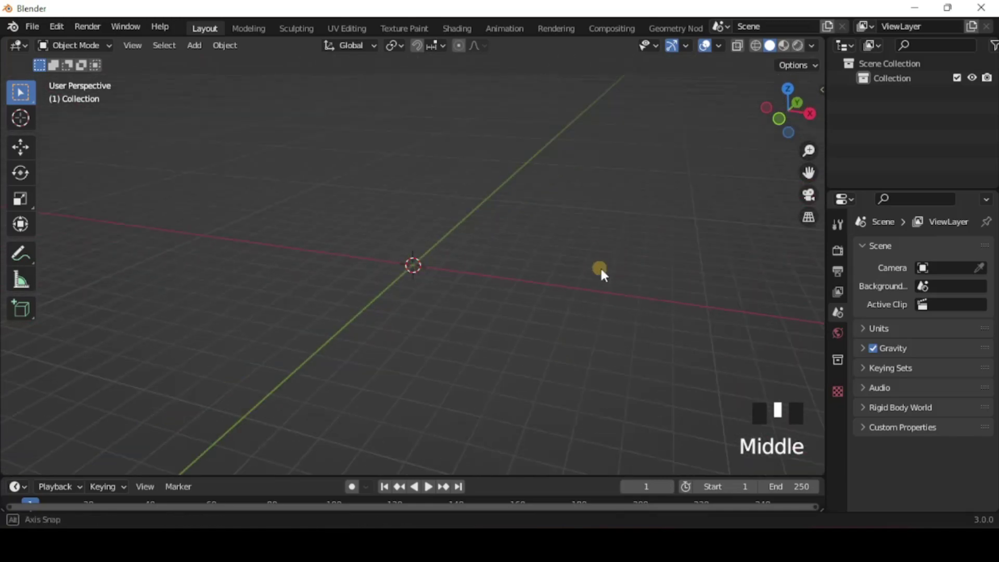
{"action": "mouse_move", "coordinate": [672, 238]}
{"action": "middle_mouse_down"}
{"action": "mouse_move", "coordinate": [608, 231]}
{"action": "mouse_move", "coordinate": [614, 274]}
{"action": "mouse_move", "coordinate": [660, 268]}
{"action": "mouse_move", "coordinate": [665, 256]}
{"action": "mouse_move", "coordinate": [652, 253]}
{"action": "mouse_move", "coordinate": [660, 246]}
{"action": "middle_mouse_up"}
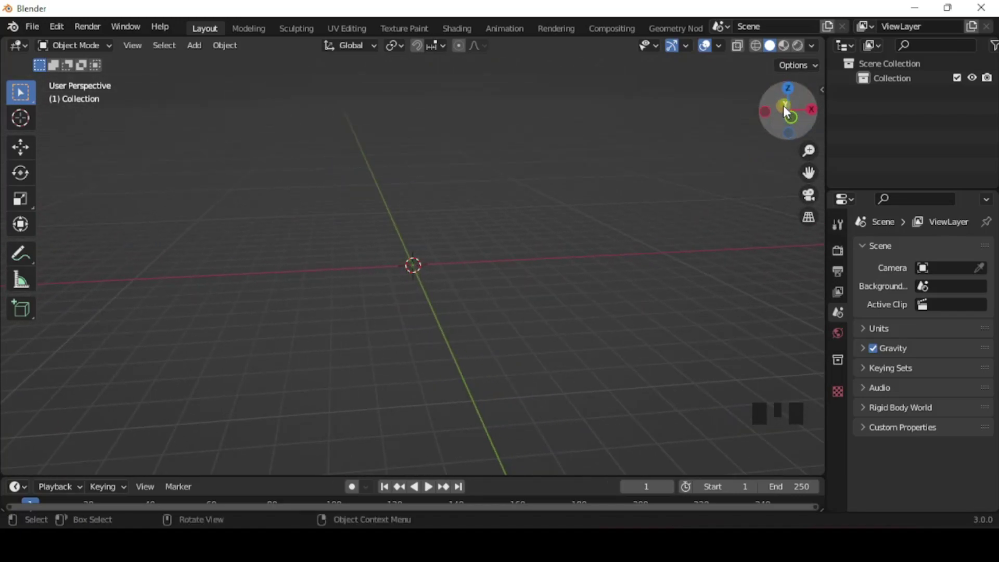
{"action": "left_click_drag", "start_coordinate": [783, 105], "coordinate": [750, 112]}
{"action": "left_click", "coordinate": [752, 109]}
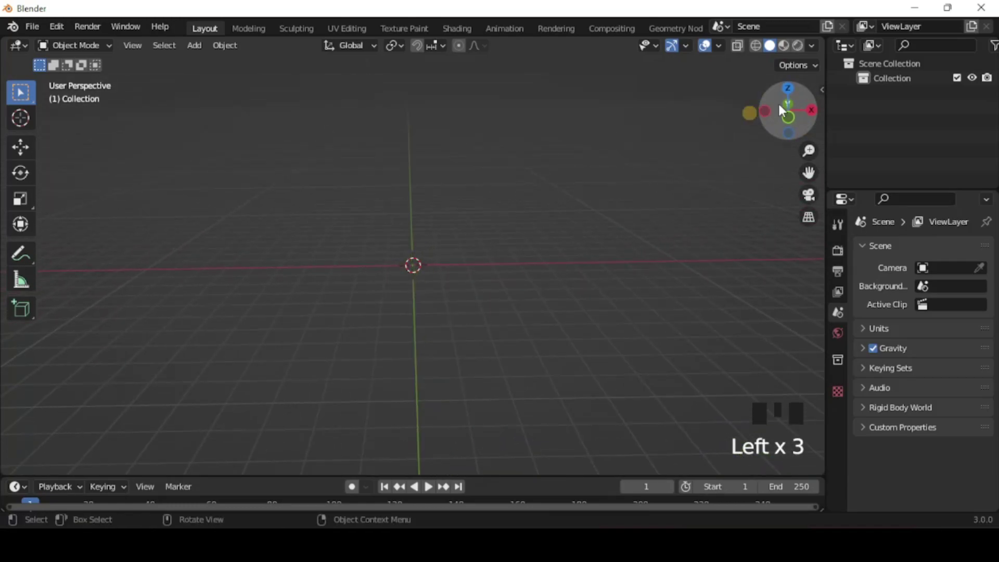
Enable Statistics in the Viewport Overlays dropdown.
{"action": "left_click", "coordinate": [724, 50]}
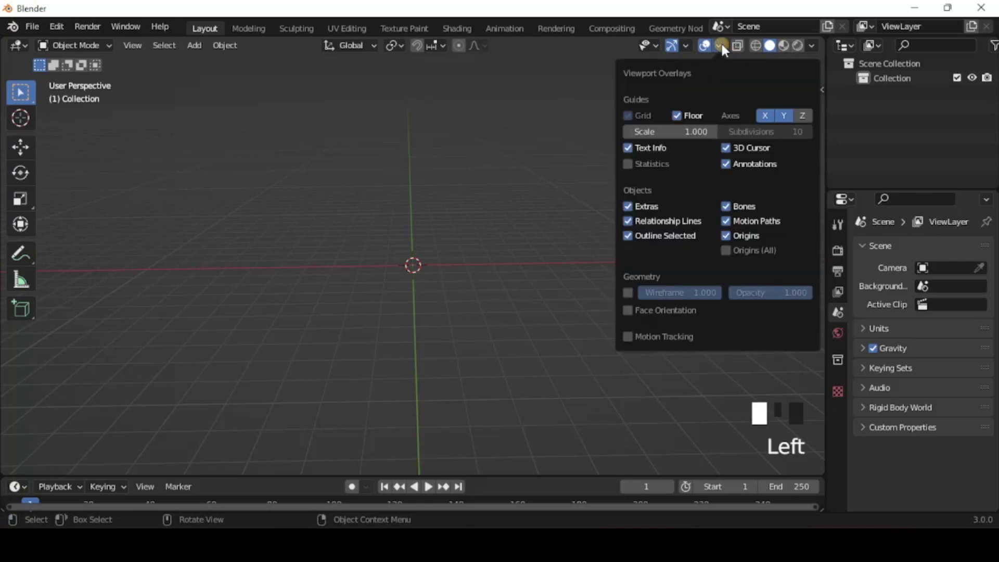
{"action": "left_click", "coordinate": [629, 164]}
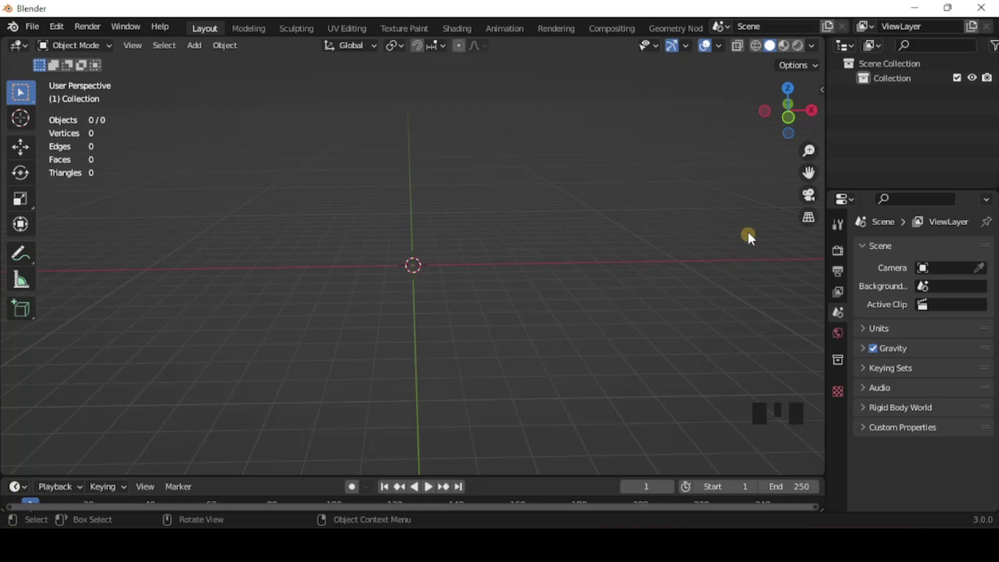
Cycle the gizmo through Left, Back and Right views, ending in Front Orthographic.
{"action": "left_click", "coordinate": [764, 110]}
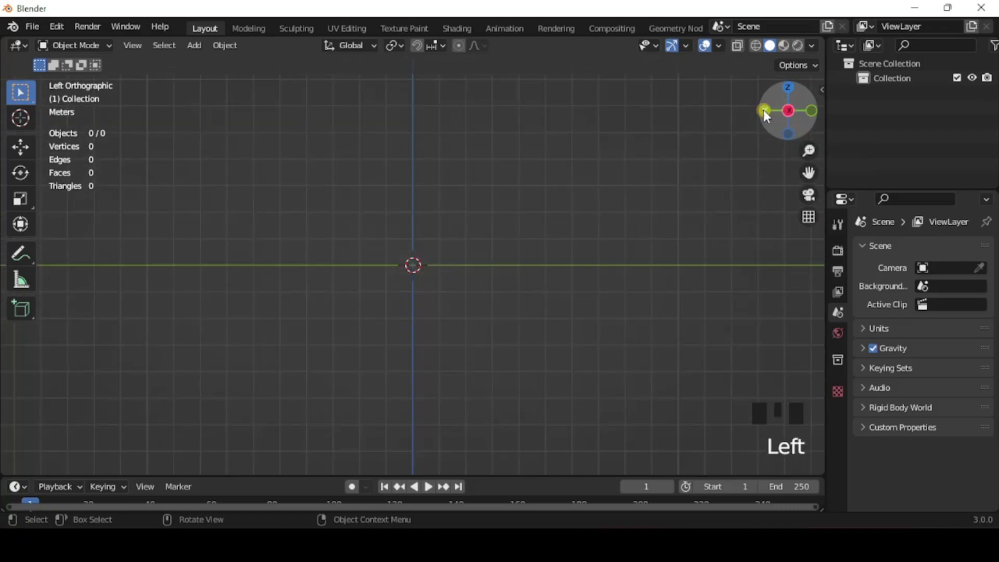
{"action": "left_click", "coordinate": [764, 110]}
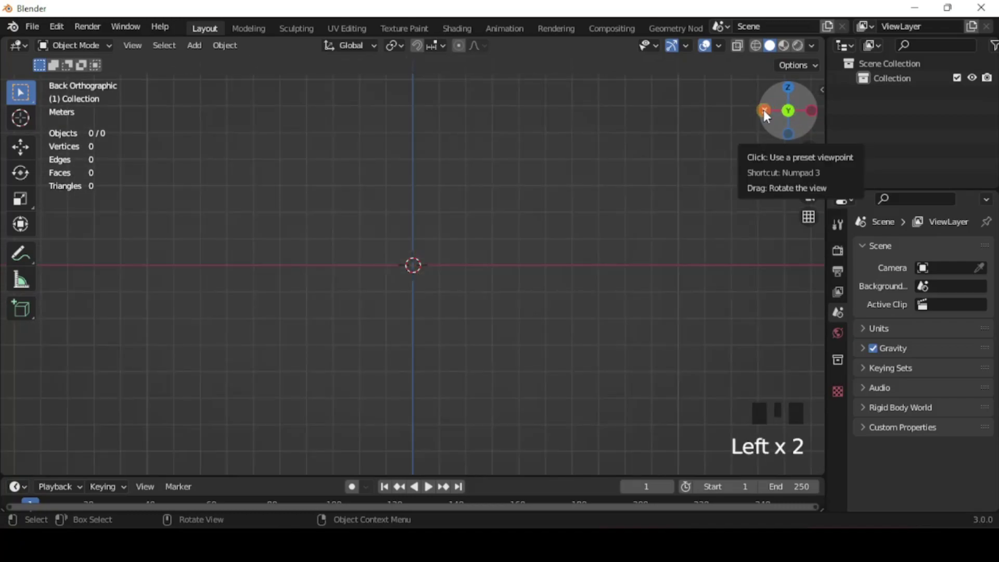
{"action": "left_click", "coordinate": [764, 110]}
{"action": "left_click", "coordinate": [763, 110]}
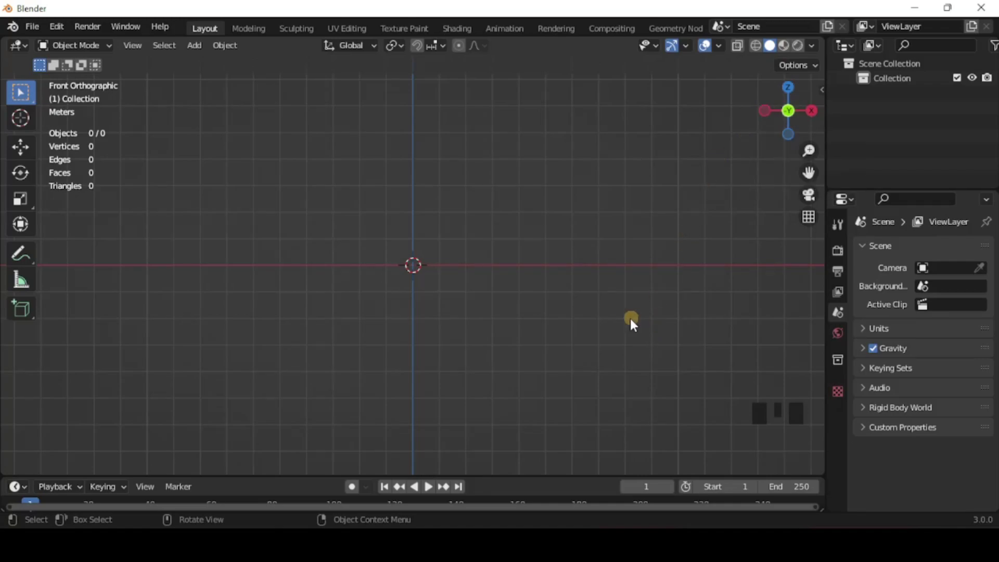
{"action": "scroll", "coordinate": [621, 322], "scroll_direction": "up", "scroll_amount": 3}
{"action": "scroll", "coordinate": [621, 322], "scroll_direction": "up", "scroll_amount": 3}
{"action": "scroll", "coordinate": [619, 322], "scroll_direction": "up", "scroll_amount": 4}
{"action": "scroll", "coordinate": [618, 320], "scroll_direction": "down", "scroll_amount": 7}
{"action": "scroll", "coordinate": [619, 320], "scroll_direction": "down", "scroll_amount": 7}
{"action": "scroll", "coordinate": [619, 320], "scroll_direction": "up", "scroll_amount": 1}
{"action": "scroll", "coordinate": [619, 320], "scroll_direction": "up", "scroll_amount": 1}
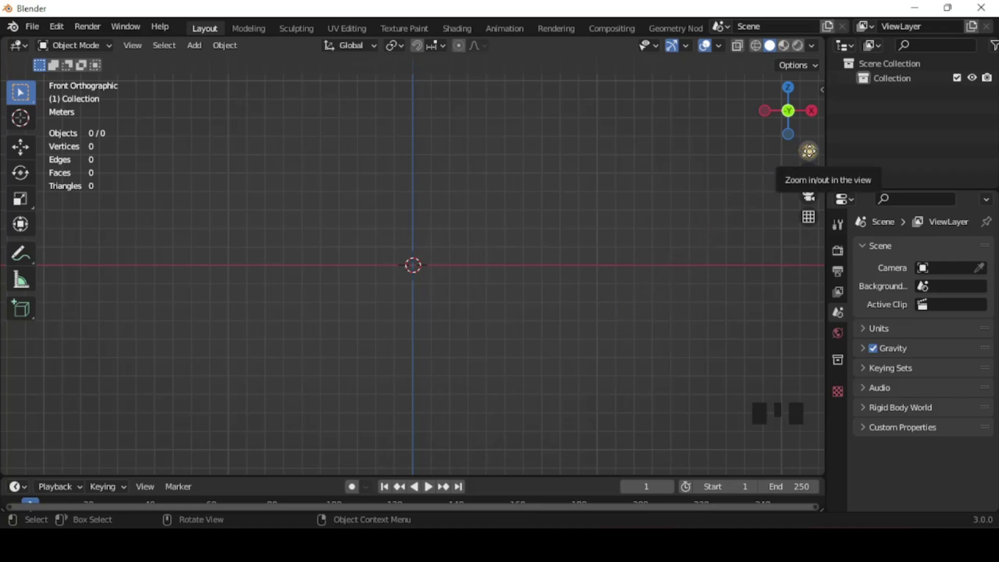
{"action": "left_click", "coordinate": [809, 151]}
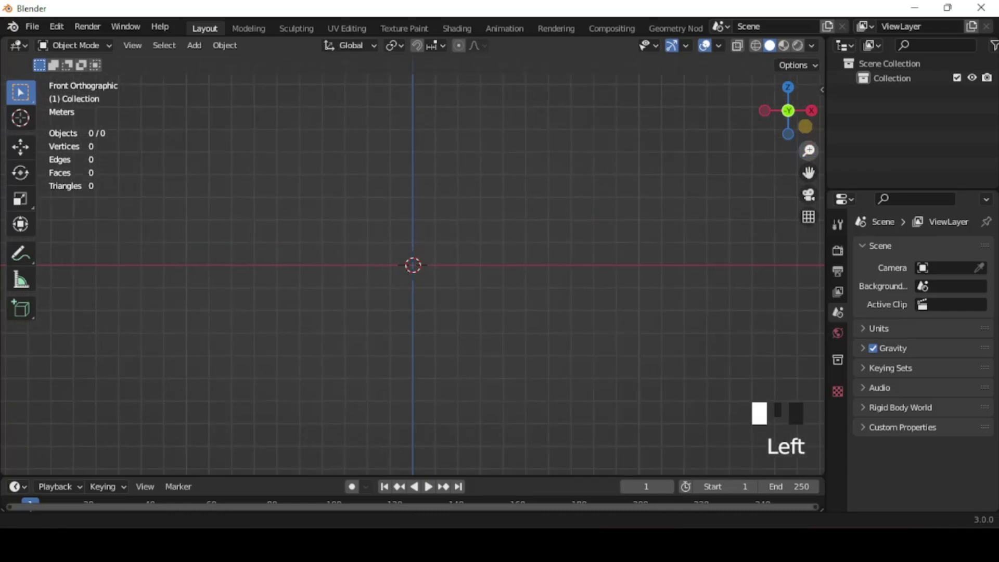
{"action": "left_click_drag", "start_coordinate": [808, 151], "coordinate": [791, 101]}
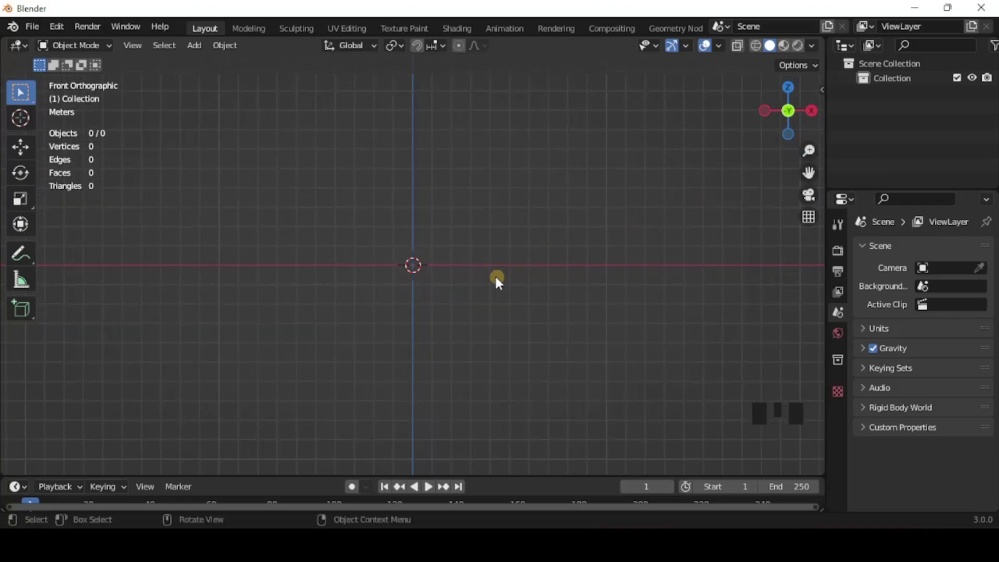
{"action": "key", "text": "shift"}
{"action": "middle_click_drag", "start_coordinate": [508, 244], "coordinate": [493, 305], "text": "shift"}
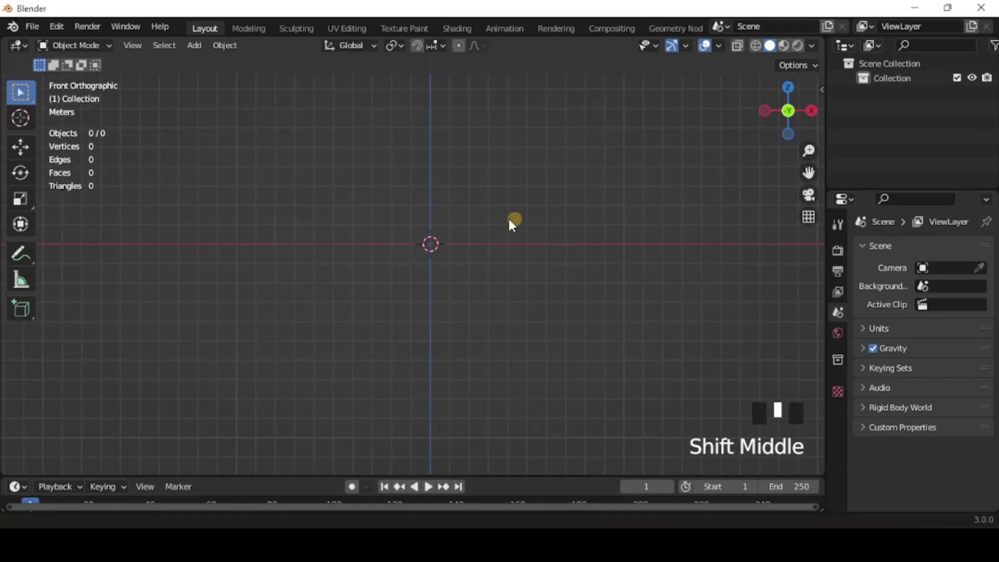
{"action": "mouse_move", "coordinate": [492, 311]}
{"action": "middle_mouse_down", "text": "shift"}
{"action": "mouse_move", "coordinate": [531, 221]}
{"action": "mouse_move", "coordinate": [519, 236]}
{"action": "middle_mouse_up", "text": "shift"}
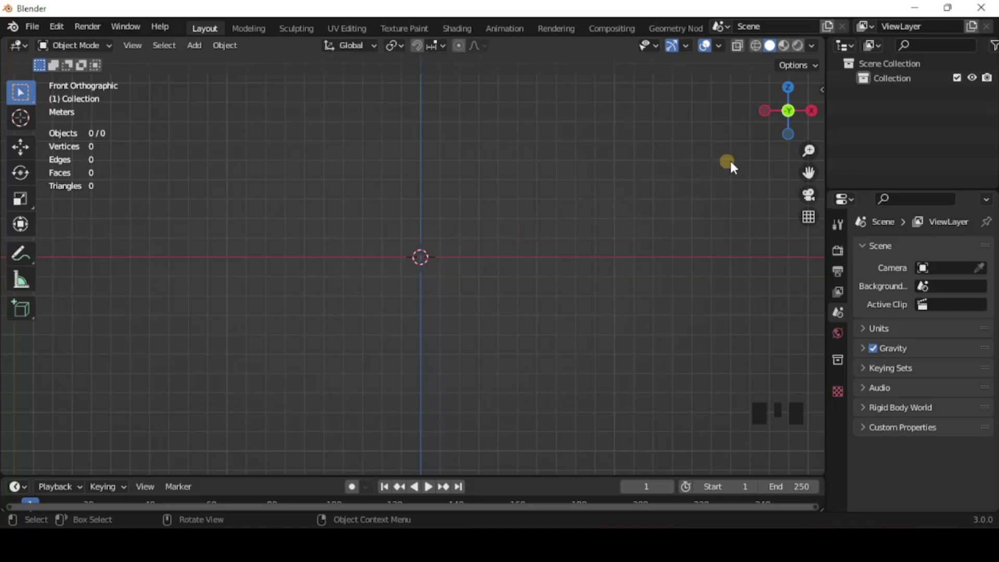
{"action": "mouse_move", "coordinate": [809, 171]}
{"action": "left_mouse_down"}
{"action": "mouse_move", "coordinate": [787, 165]}
{"action": "mouse_move", "coordinate": [810, 173]}
{"action": "mouse_move", "coordinate": [787, 177]}
{"action": "mouse_move", "coordinate": [799, 169]}
{"action": "mouse_move", "coordinate": [809, 193]}
{"action": "mouse_move", "coordinate": [622, 277]}
{"action": "mouse_move", "coordinate": [791, 216]}
{"action": "mouse_move", "coordinate": [808, 172]}
{"action": "left_mouse_up"}
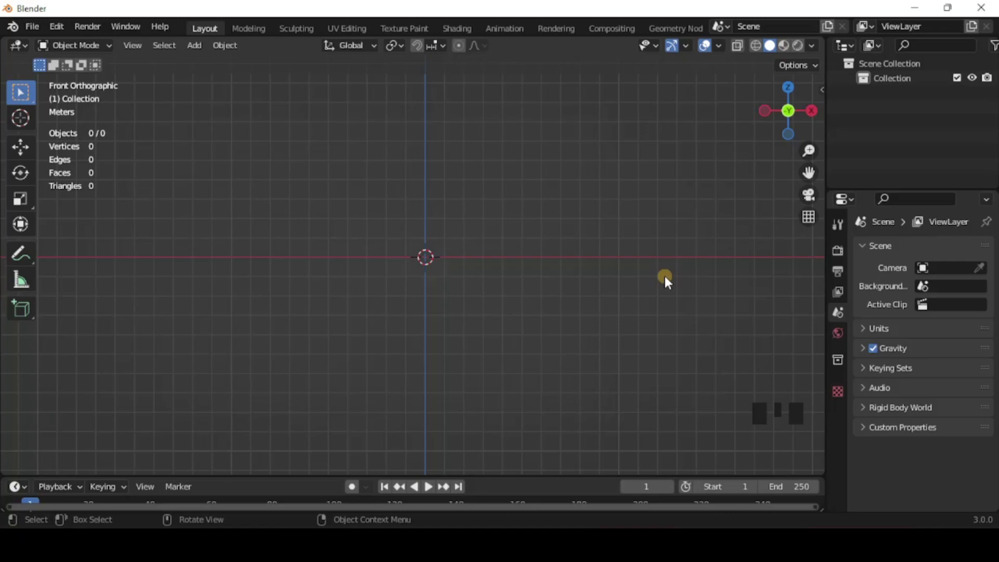
Import maskObject.fbx from Desktop > ZEPETO > ZEPETO STUDIO Guides through File > Import > FBX.
{"action": "left_click", "coordinate": [32, 26]}
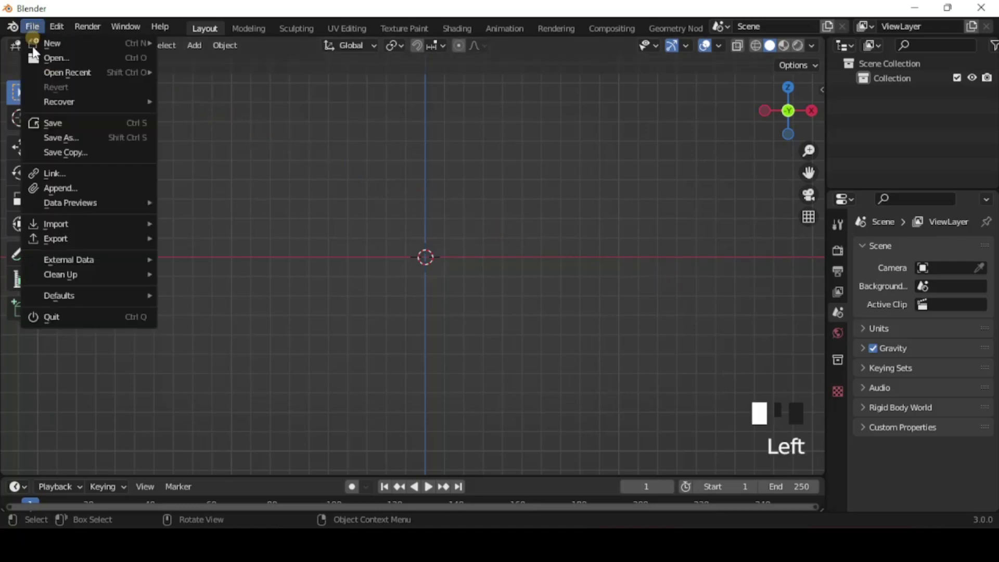
{"action": "mouse_move", "coordinate": [56, 224]}
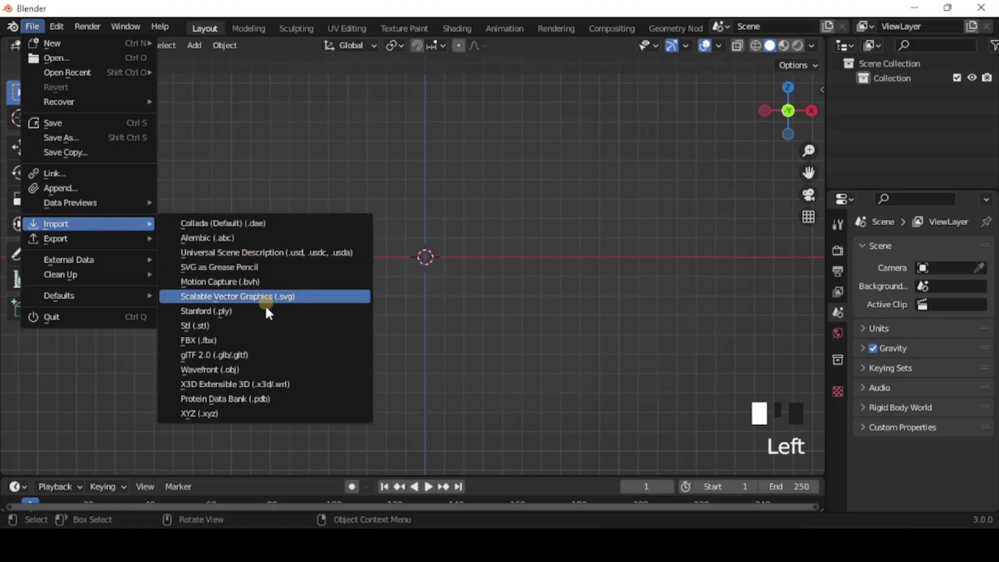
{"action": "left_click", "coordinate": [266, 344]}
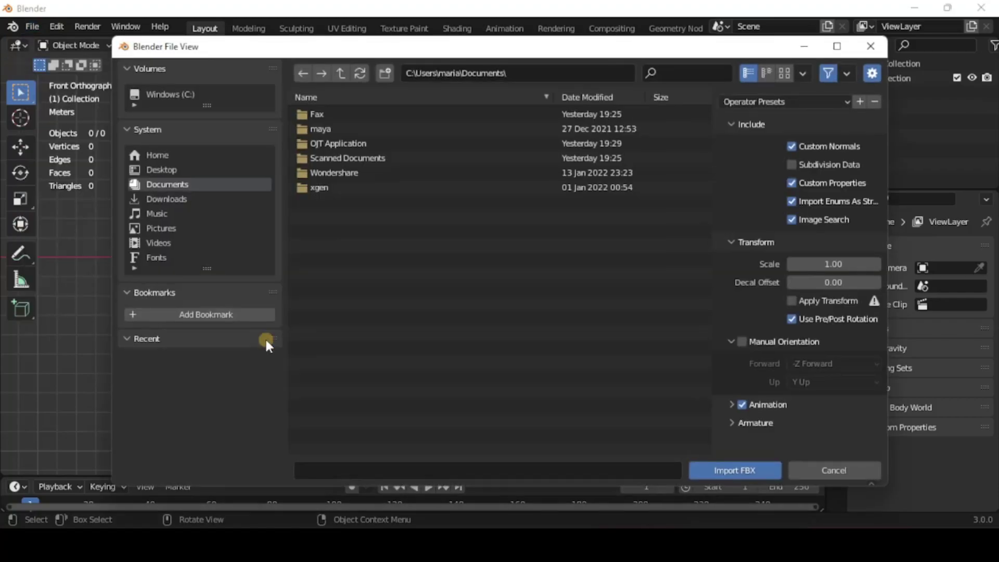
{"action": "left_click", "coordinate": [191, 168]}
{"action": "left_click", "coordinate": [352, 111]}
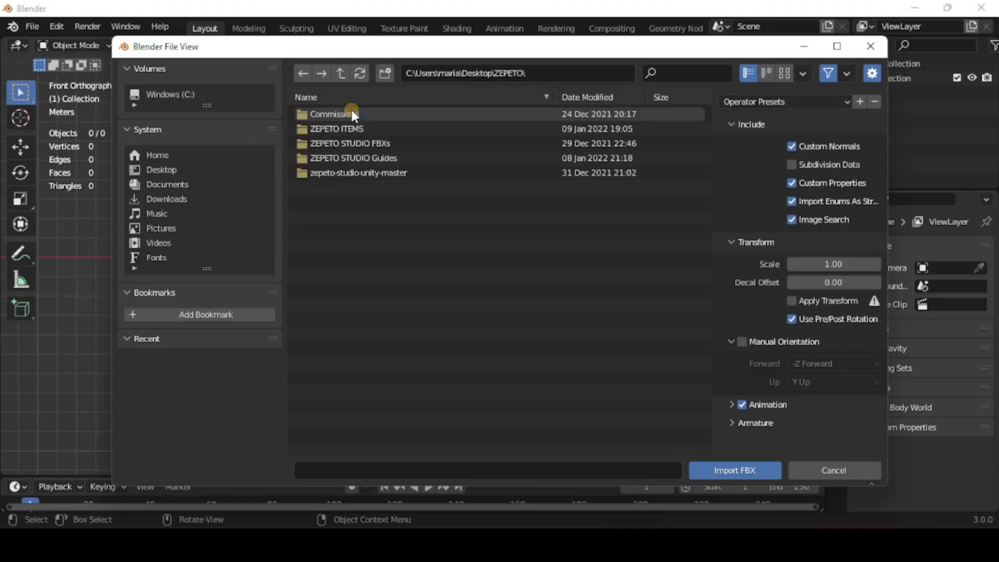
{"action": "left_click", "coordinate": [357, 157]}
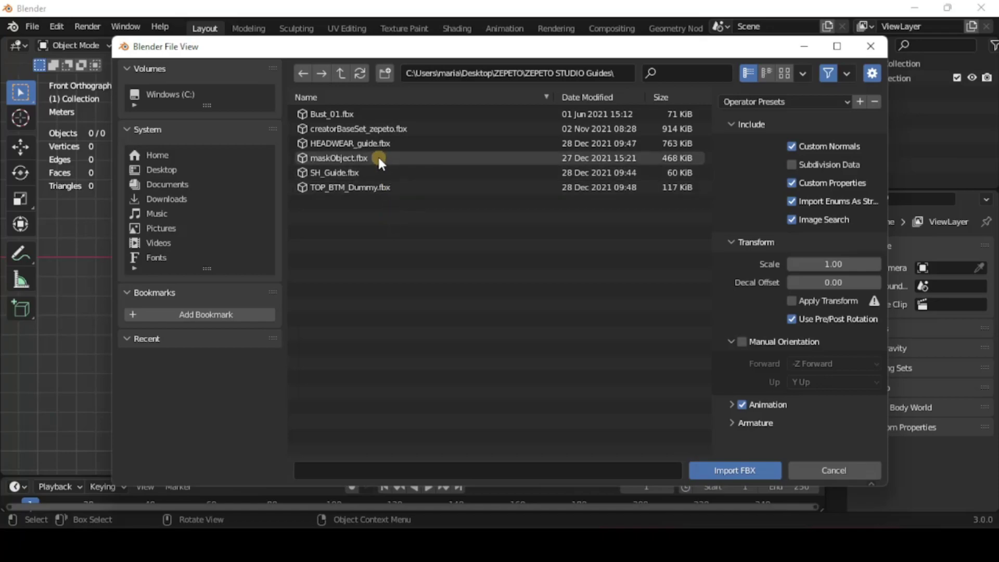
{"action": "left_click", "coordinate": [357, 157]}
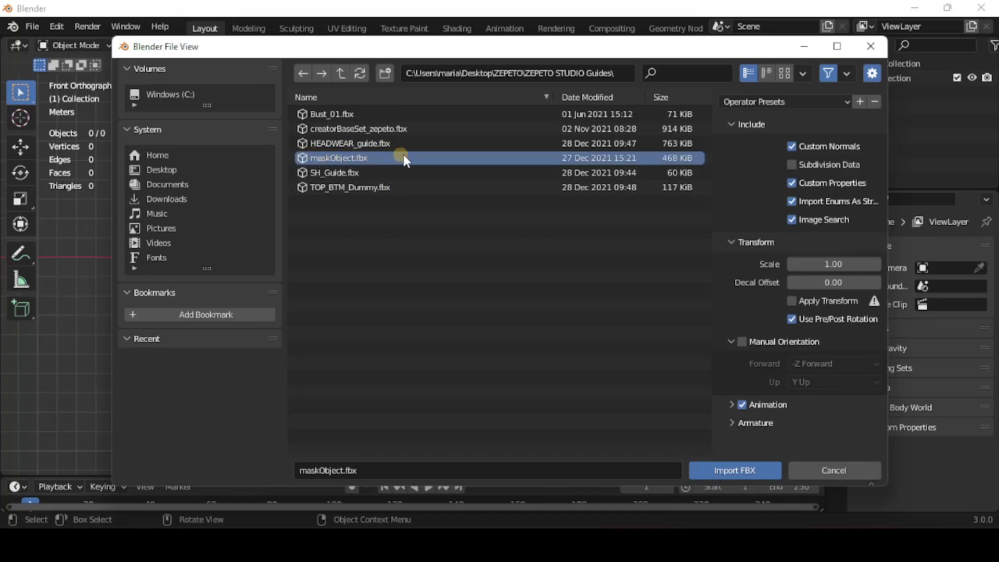
{"action": "left_click", "coordinate": [706, 470]}
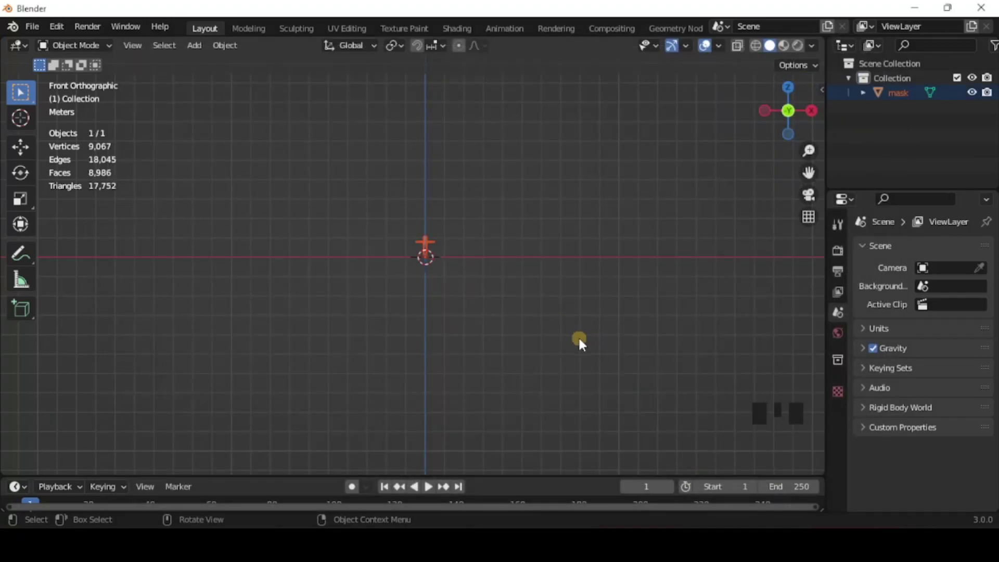
{"action": "scroll", "coordinate": [579, 341], "scroll_direction": "up", "scroll_amount": 6}
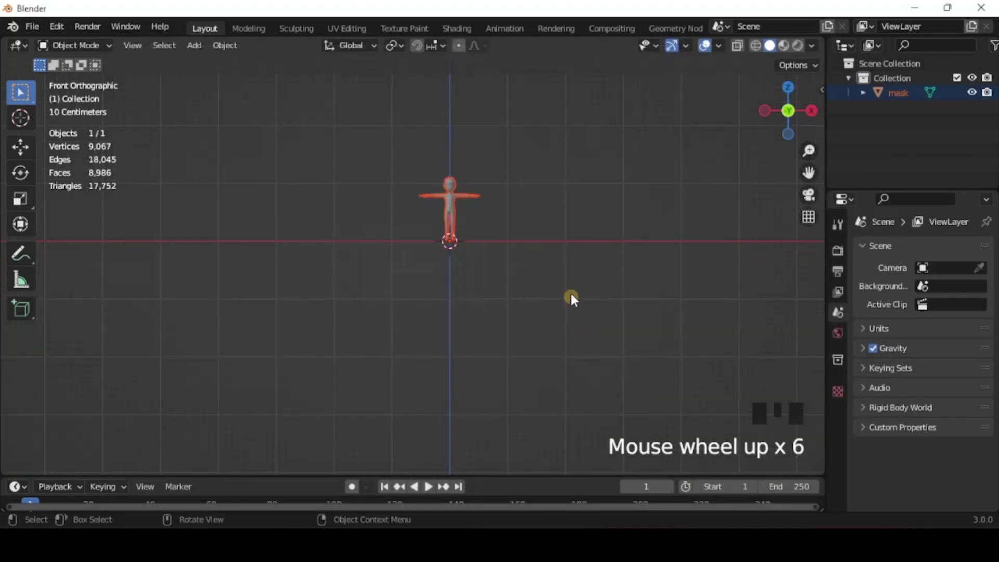
Shift+middle-drag to pan the view so the mask character is centred.
{"action": "key", "text": "shift"}
{"action": "mouse_move", "coordinate": [535, 320]}
{"action": "middle_mouse_down", "text": "shift"}
{"action": "mouse_move", "coordinate": [490, 353]}
{"action": "mouse_move", "coordinate": [465, 391]}
{"action": "middle_mouse_up", "text": "shift"}
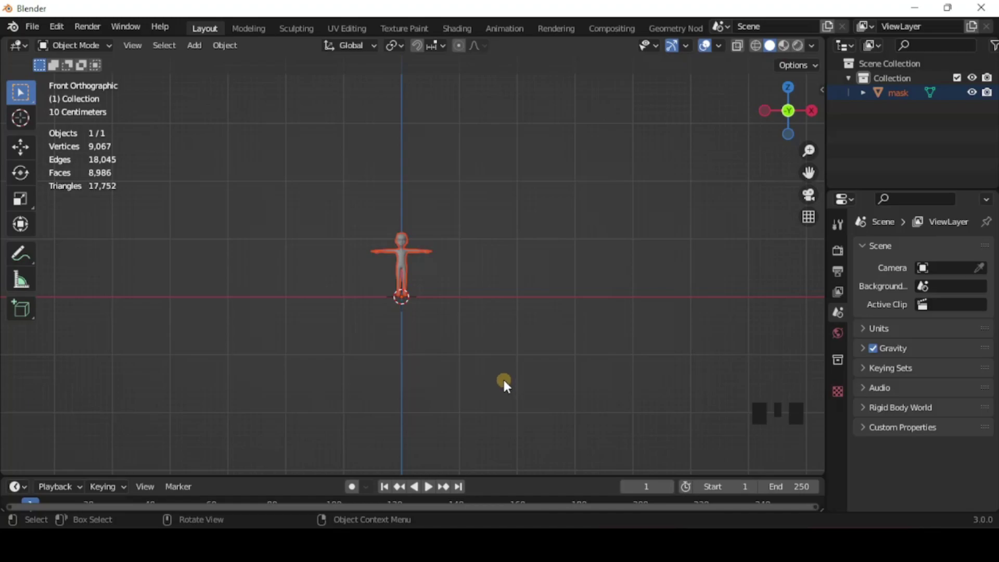
In the FBX import browser, go to Desktop > ZEPETO > ZEPETO STUDIO Guides and bookmark it.
{"action": "left_click", "coordinate": [32, 27]}
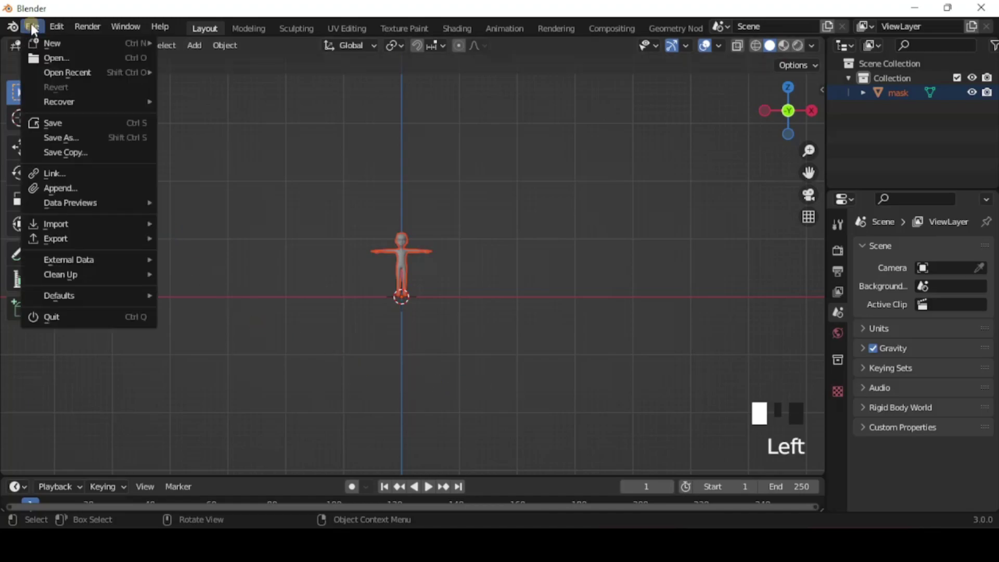
{"action": "mouse_move", "coordinate": [56, 223]}
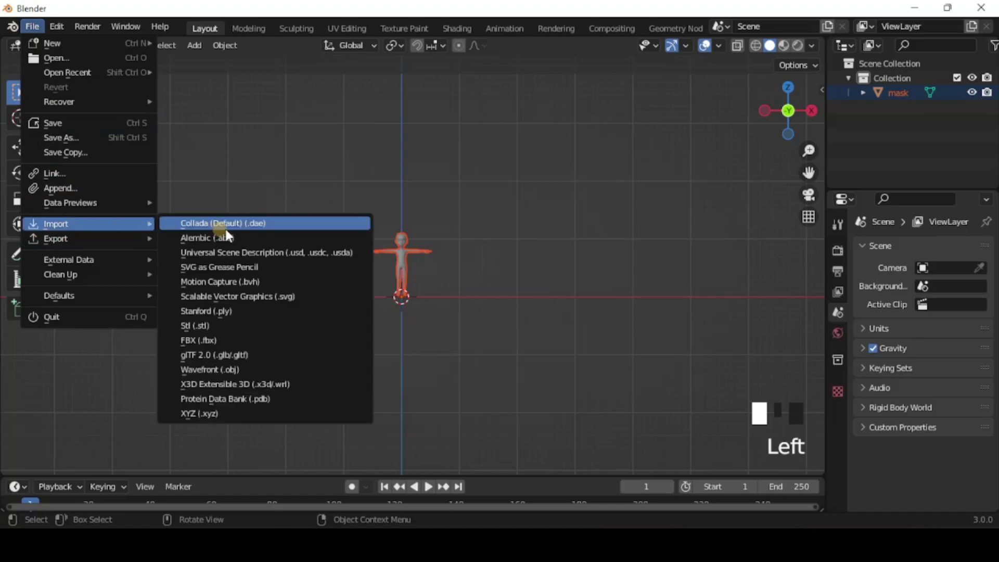
{"action": "left_click", "coordinate": [237, 336]}
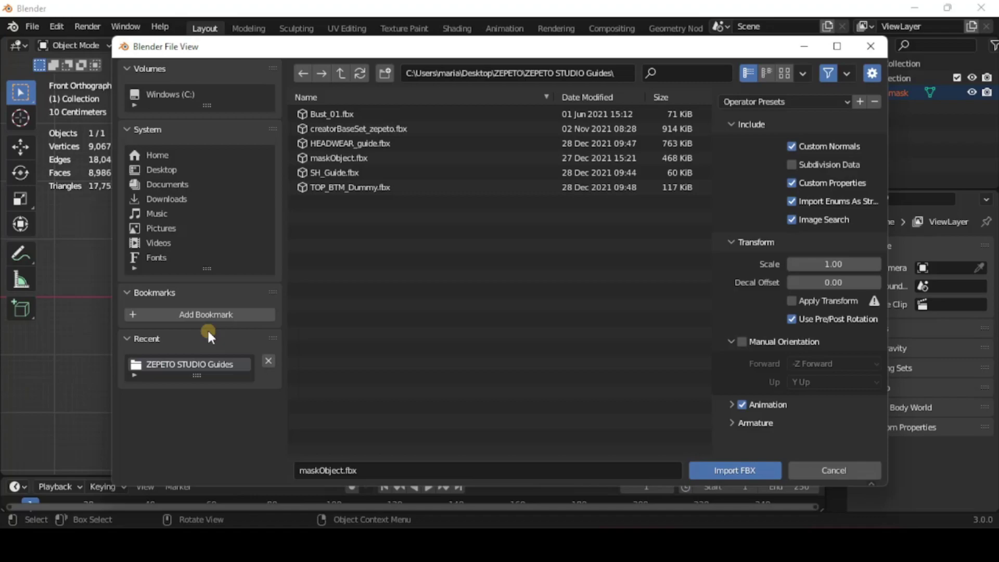
{"action": "left_click", "coordinate": [204, 170]}
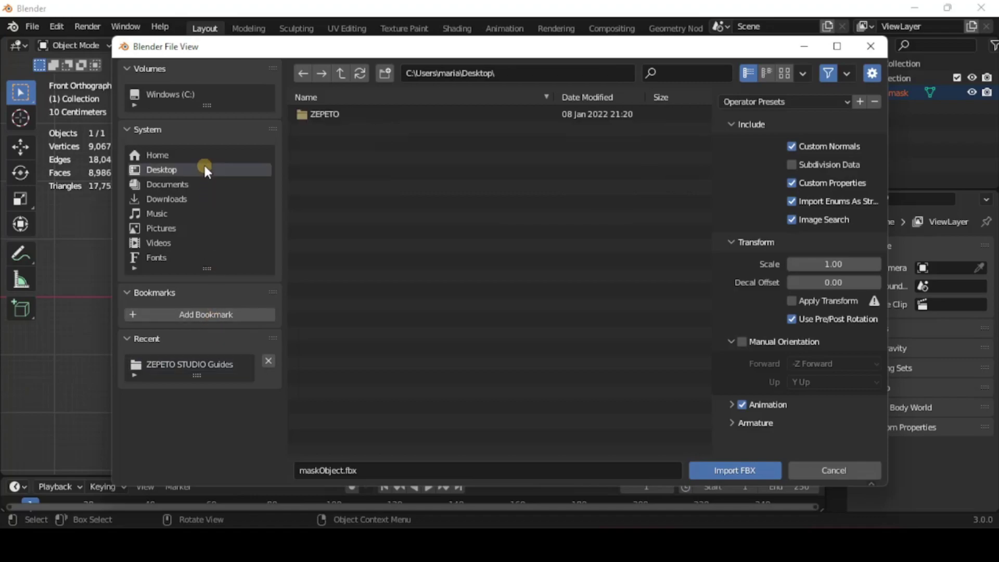
{"action": "double_click", "coordinate": [357, 114]}
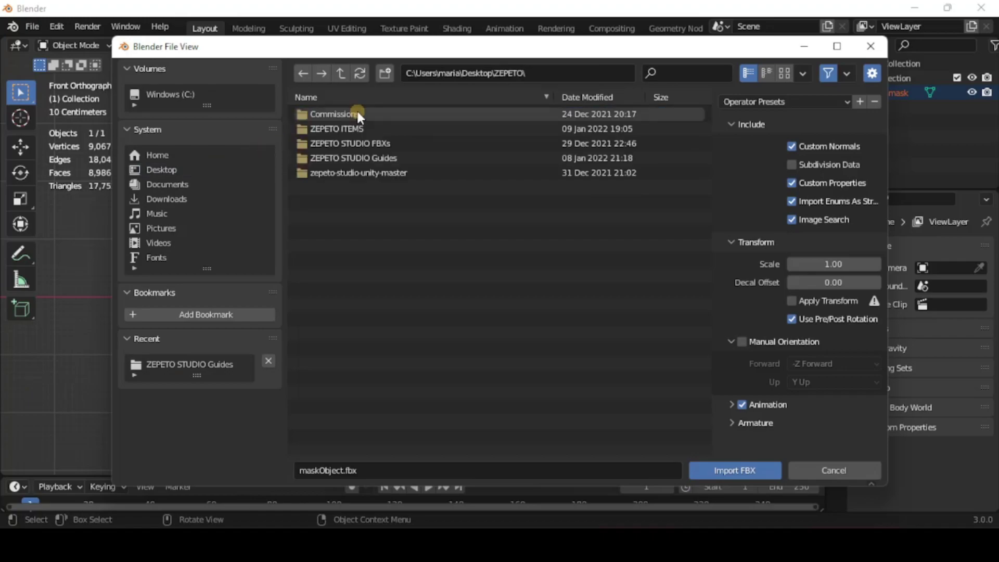
{"action": "double_click", "coordinate": [367, 154]}
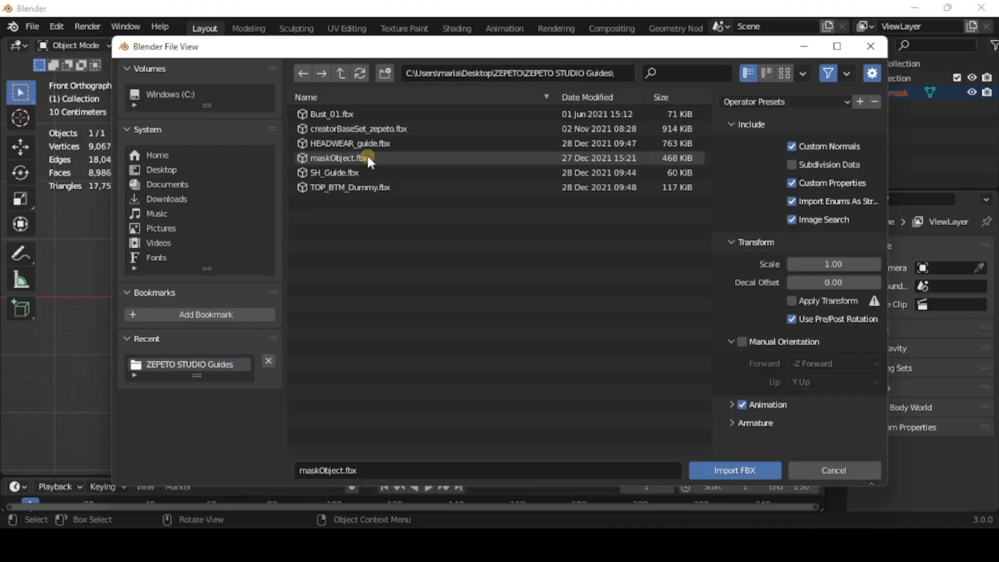
{"action": "left_click", "coordinate": [210, 314]}
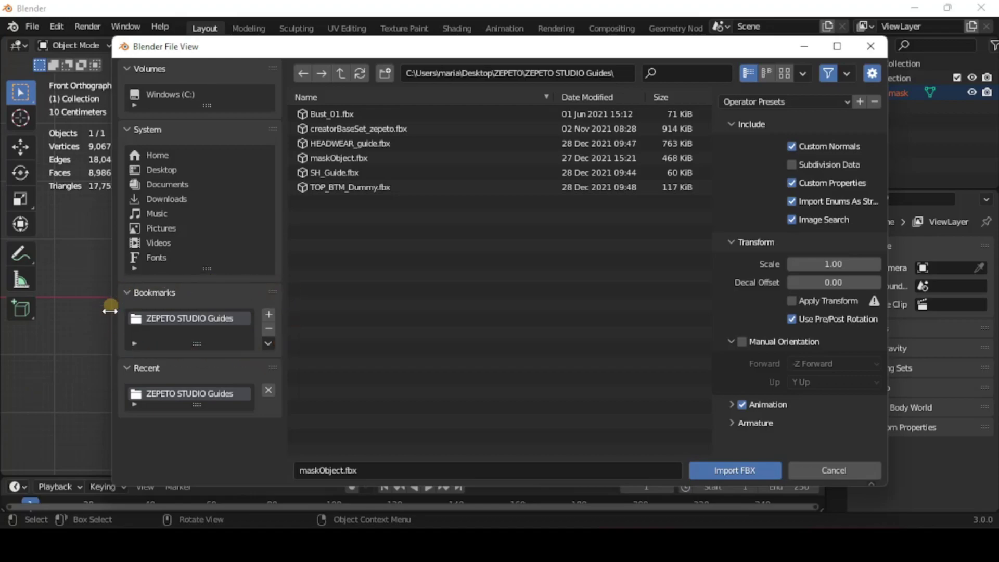
Navigate away to the Desktop, then return to ZEPETO STUDIO Guides using the bookmark.
{"action": "left_click", "coordinate": [161, 155]}
{"action": "left_click", "coordinate": [161, 172]}
{"action": "key", "text": "BackSpace"}
{"action": "left_click", "coordinate": [171, 319]}
Cancel the import browser, recentre on the mask, then undo and redo the import.
{"action": "left_click", "coordinate": [825, 474]}
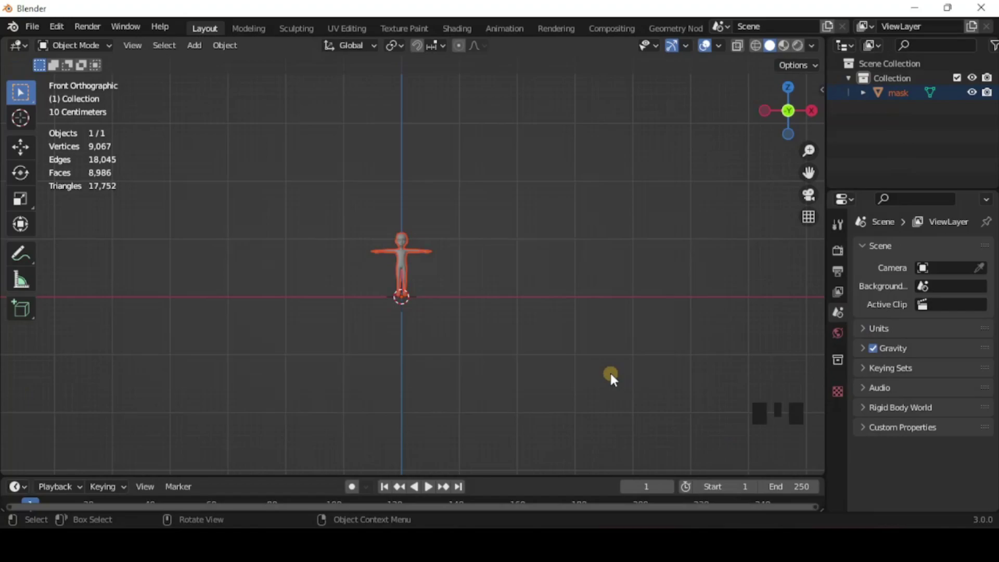
{"action": "scroll", "coordinate": [610, 375], "scroll_direction": "up", "scroll_amount": 8}
{"action": "scroll", "coordinate": [610, 369], "scroll_direction": "up", "scroll_amount": 1}
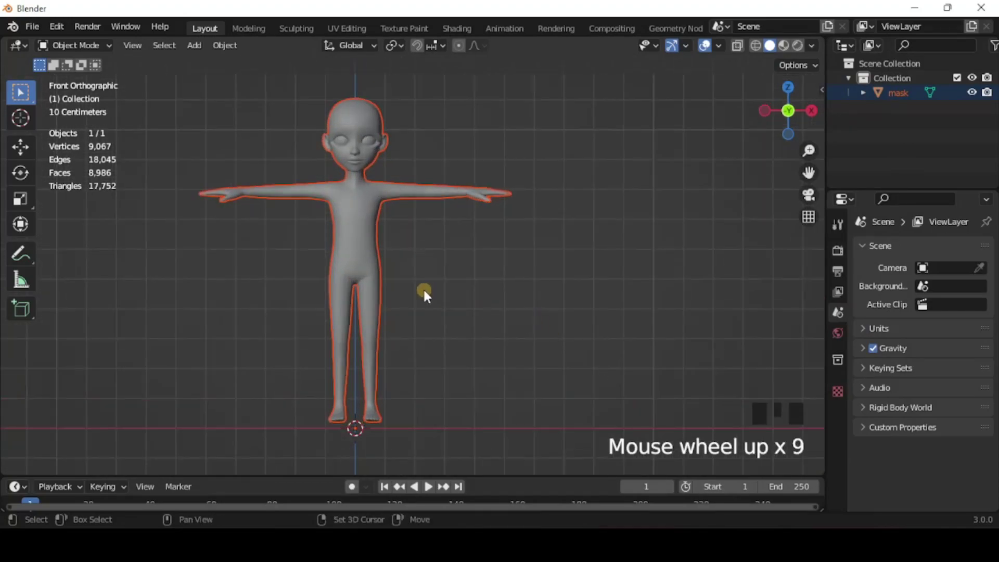
{"action": "middle_click_drag", "start_coordinate": [425, 288], "coordinate": [468, 300], "text": "shift"}
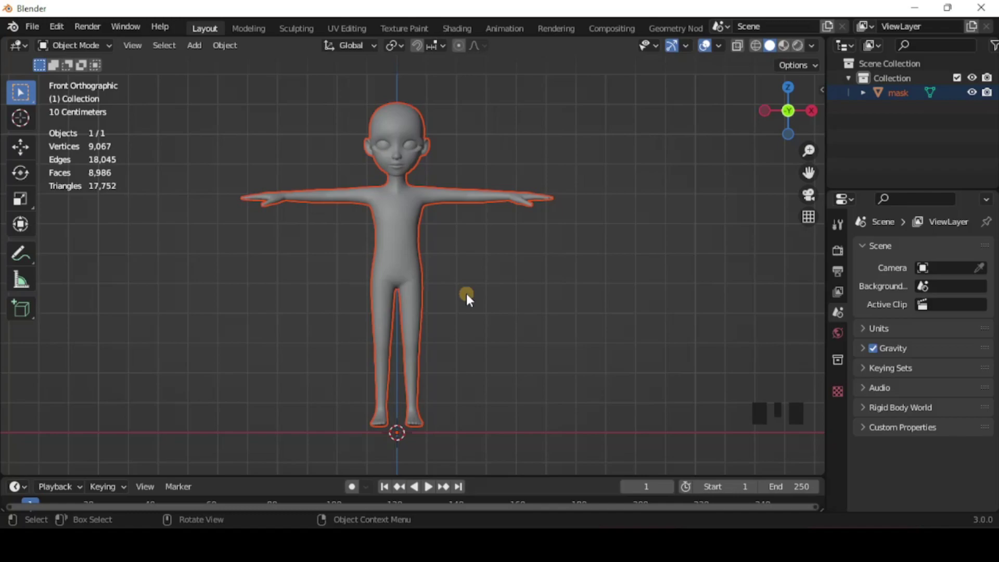
{"action": "key", "text": "ctrl"}
{"action": "key", "text": "ctrl+z"}
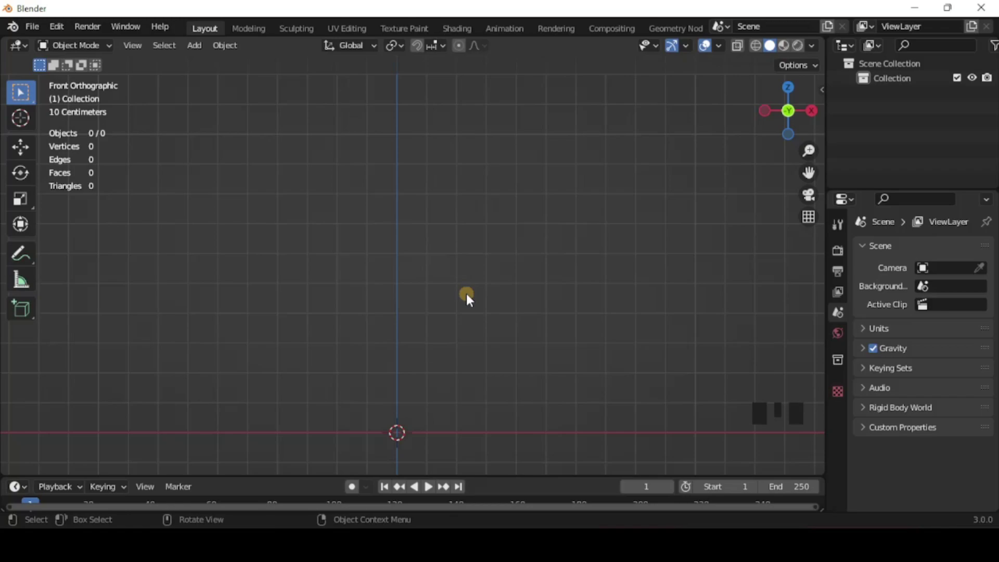
{"action": "key", "text": "ctrl"}
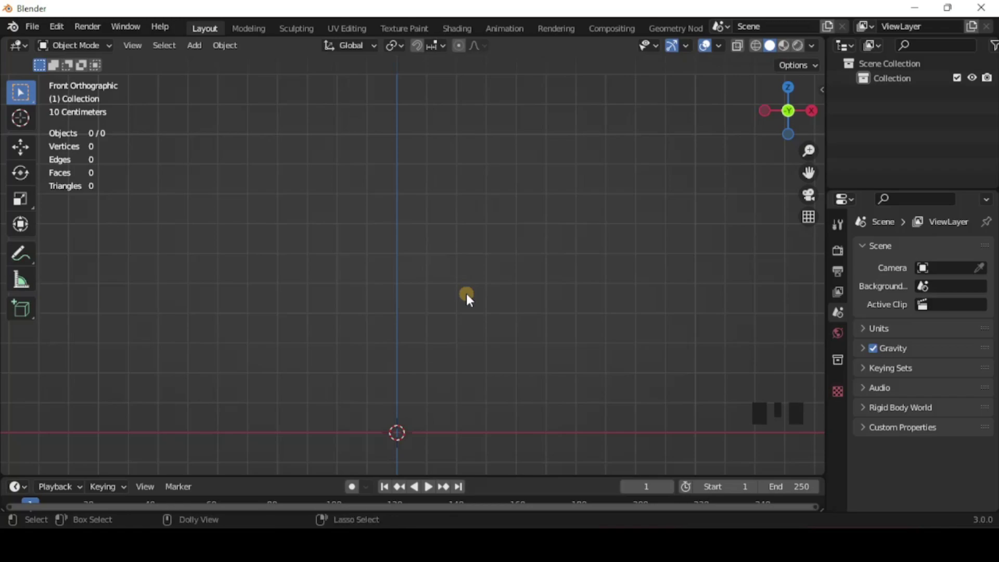
{"action": "key", "text": "ctrl+shift+z"}
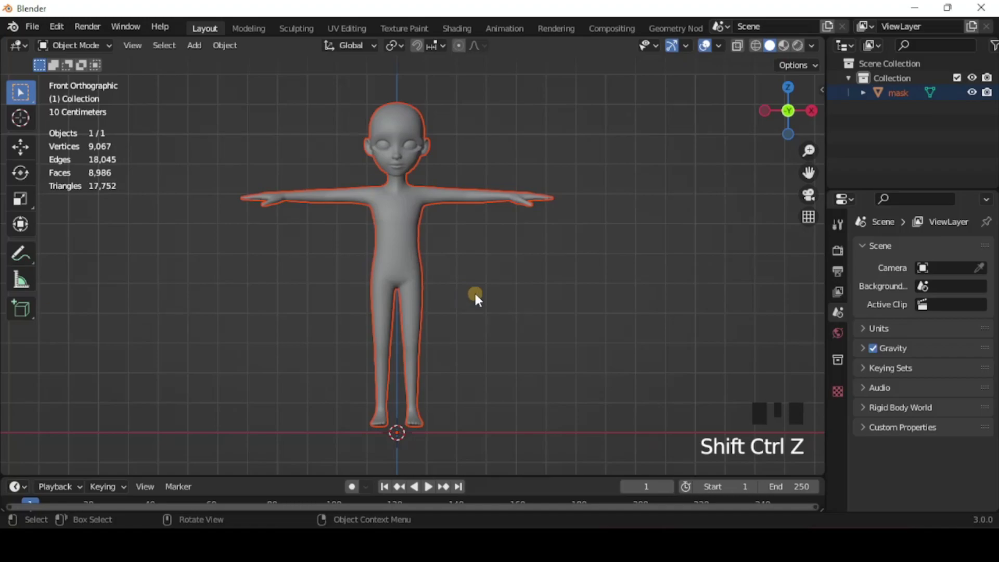
Select the mask and, with the Move tool, test-drag it along Y and X, undoing each.
{"action": "left_click", "coordinate": [402, 227]}
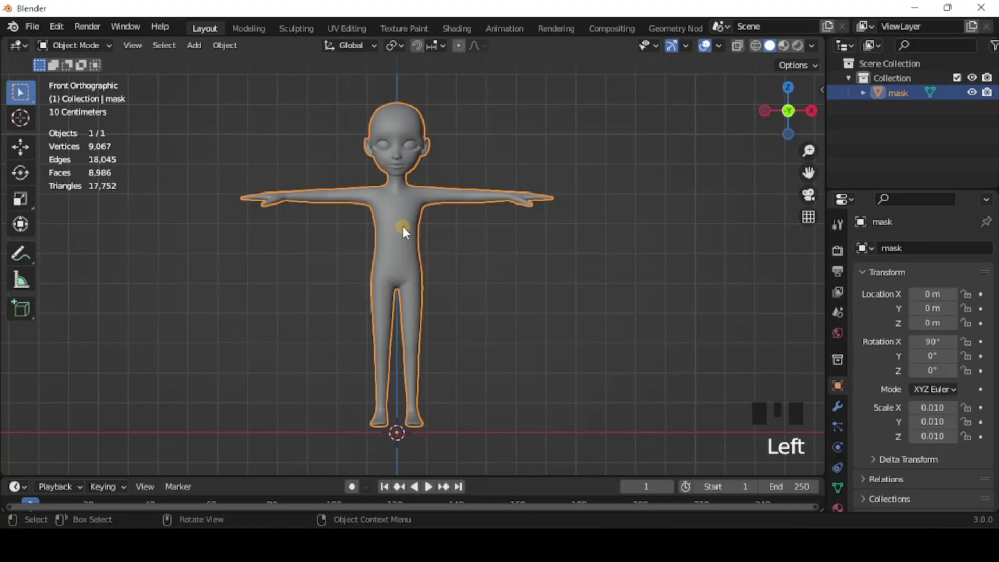
{"action": "left_click", "coordinate": [19, 150]}
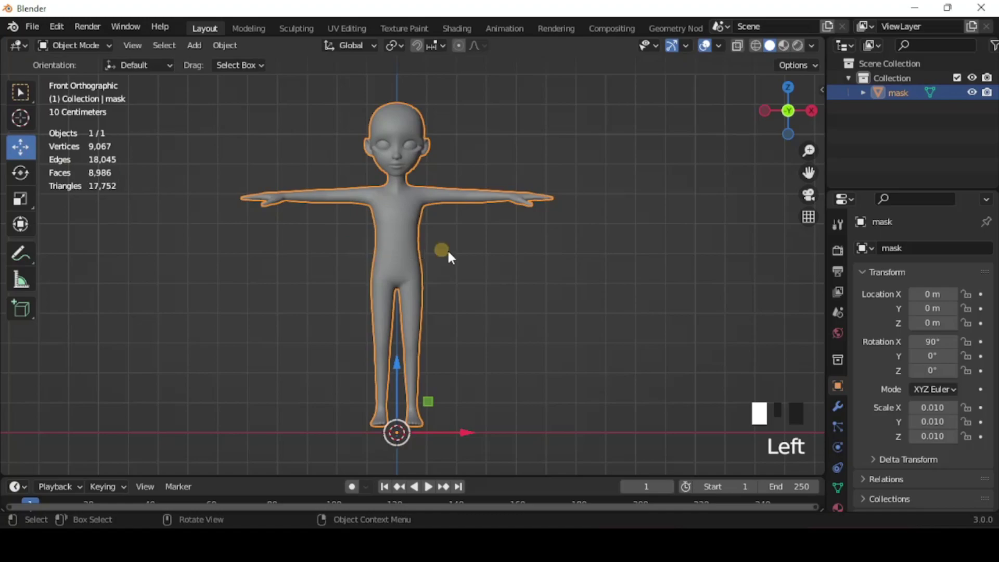
{"action": "middle_click_drag", "start_coordinate": [633, 267], "coordinate": [520, 291]}
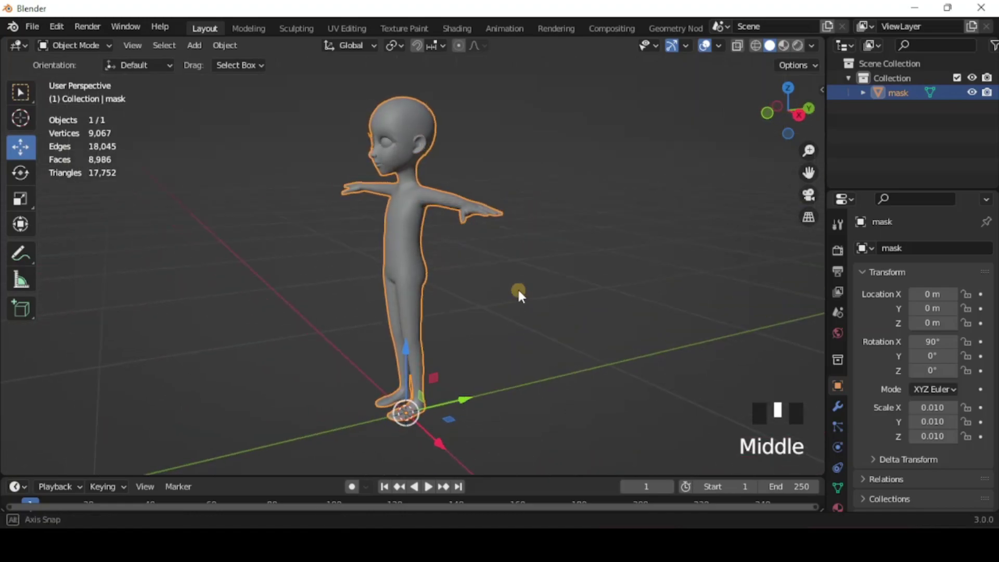
{"action": "scroll", "coordinate": [518, 293], "scroll_direction": "down", "scroll_amount": 1}
{"action": "scroll", "coordinate": [517, 292], "scroll_direction": "down", "scroll_amount": 1}
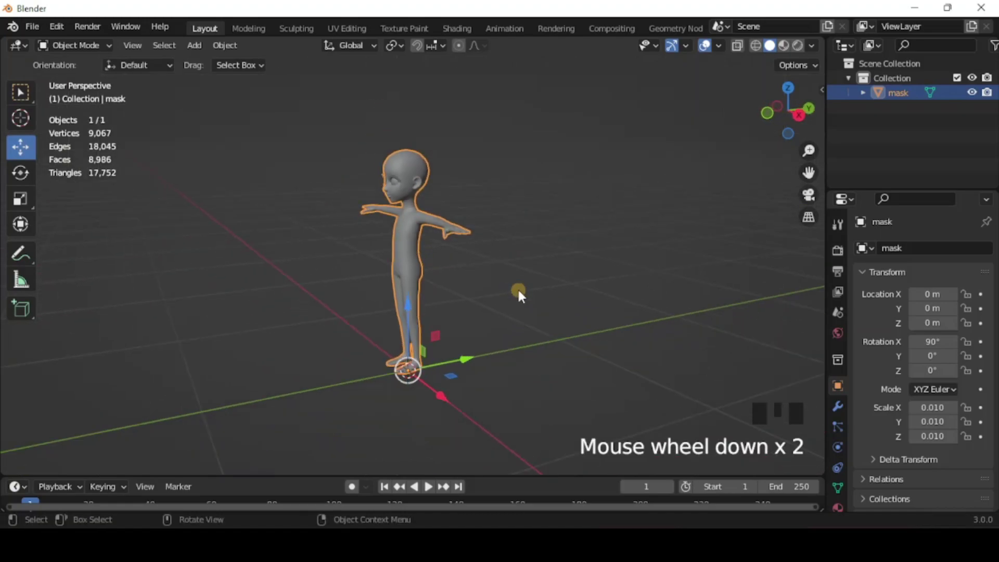
{"action": "left_click_drag", "start_coordinate": [466, 359], "coordinate": [597, 336]}
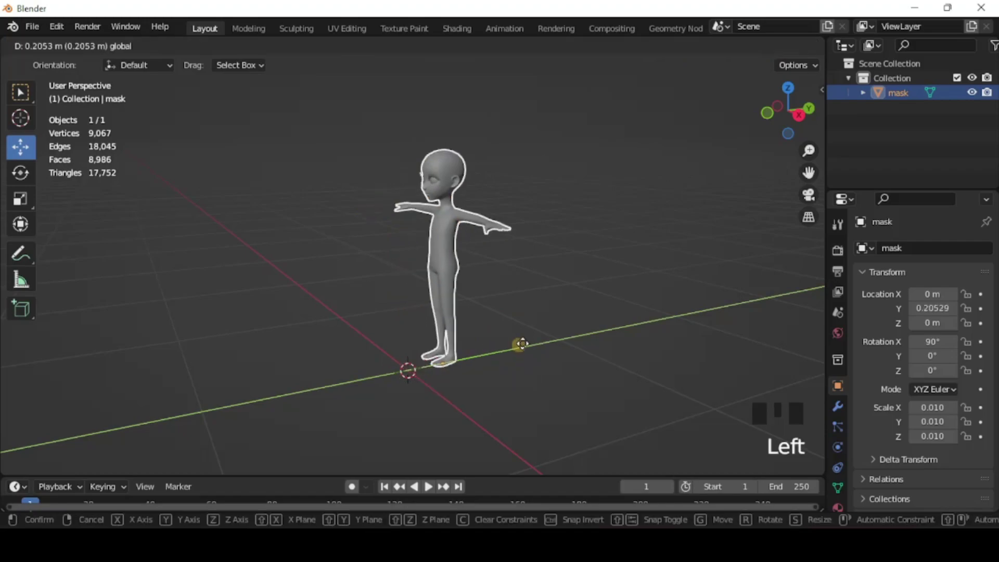
{"action": "key", "text": "ctrl+z"}
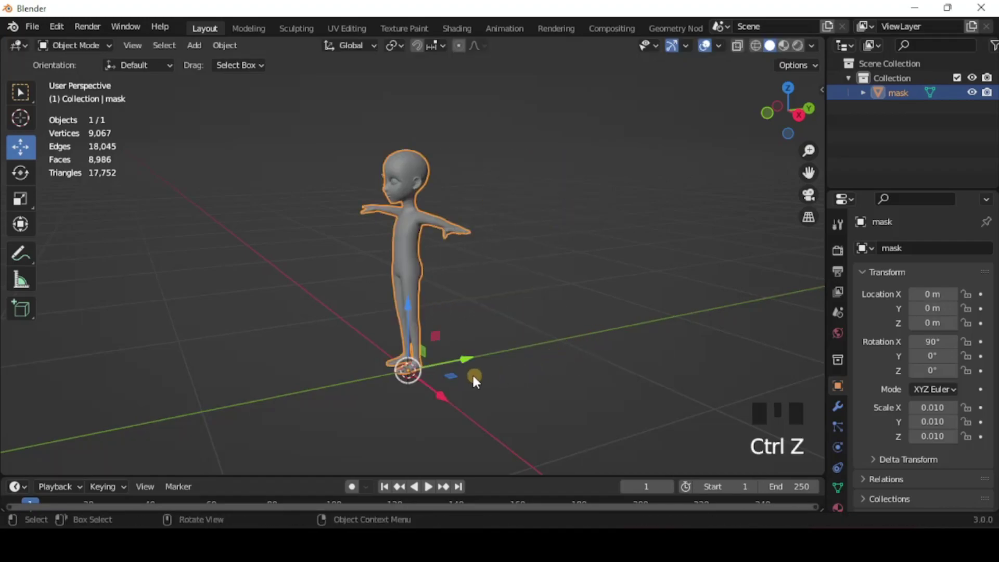
{"action": "mouse_move", "coordinate": [441, 396]}
{"action": "left_mouse_down"}
{"action": "mouse_move", "coordinate": [365, 315]}
{"action": "mouse_move", "coordinate": [407, 294]}
{"action": "mouse_move", "coordinate": [426, 267]}
{"action": "left_mouse_up"}
{"action": "key", "text": "ctrl+z"}
{"action": "key", "text": "ctrl+z"}
Reselect the mask, move it freely, then undo the move.
{"action": "left_click", "coordinate": [562, 282]}
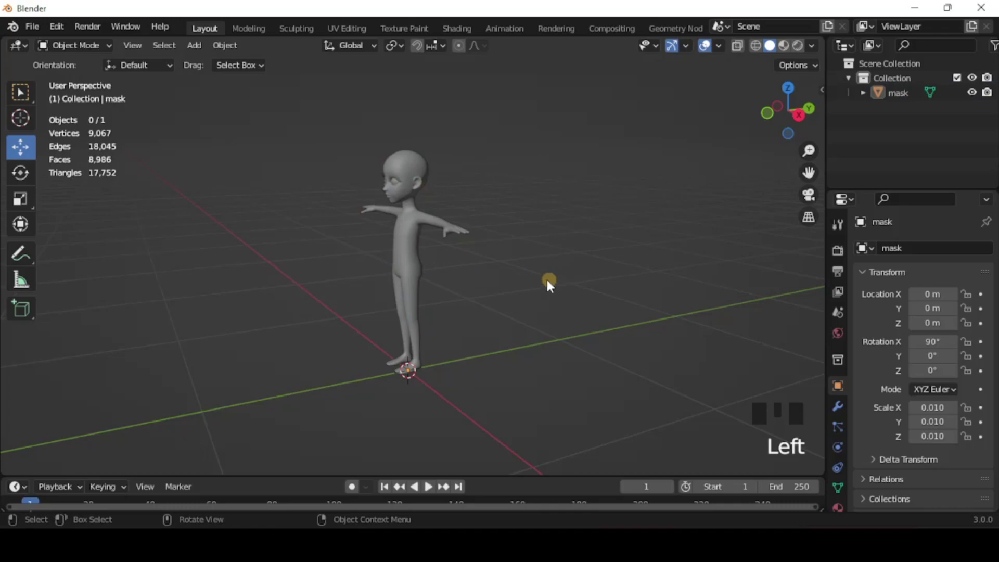
{"action": "left_click", "coordinate": [414, 244]}
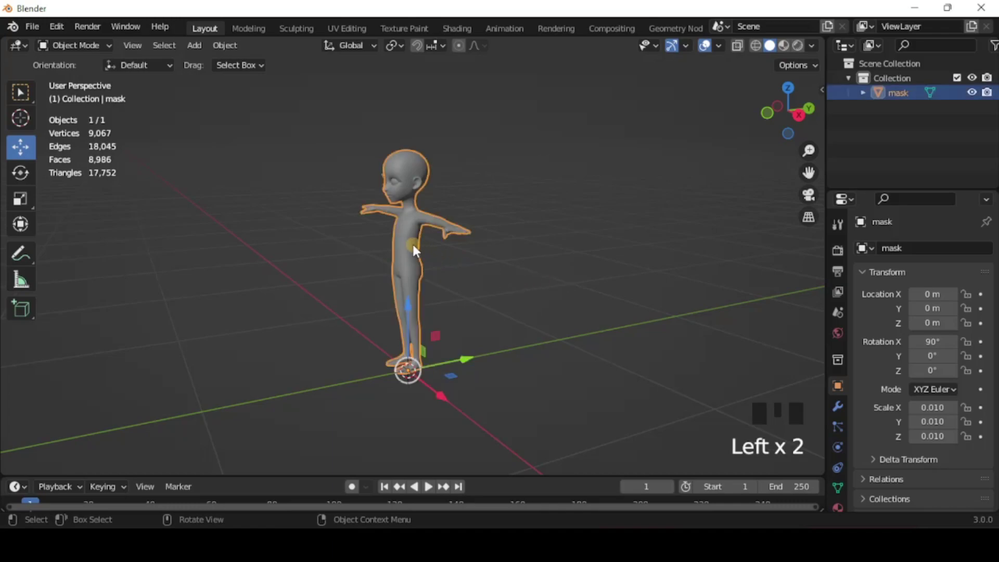
{"action": "key", "text": "g"}
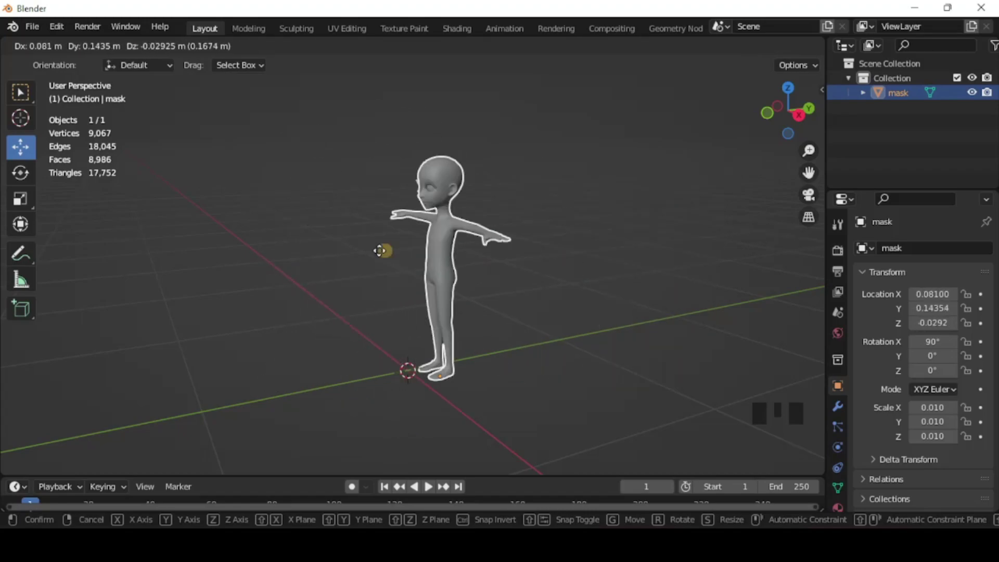
{"action": "left_click", "coordinate": [580, 243]}
{"action": "key", "text": "ctrl+z"}
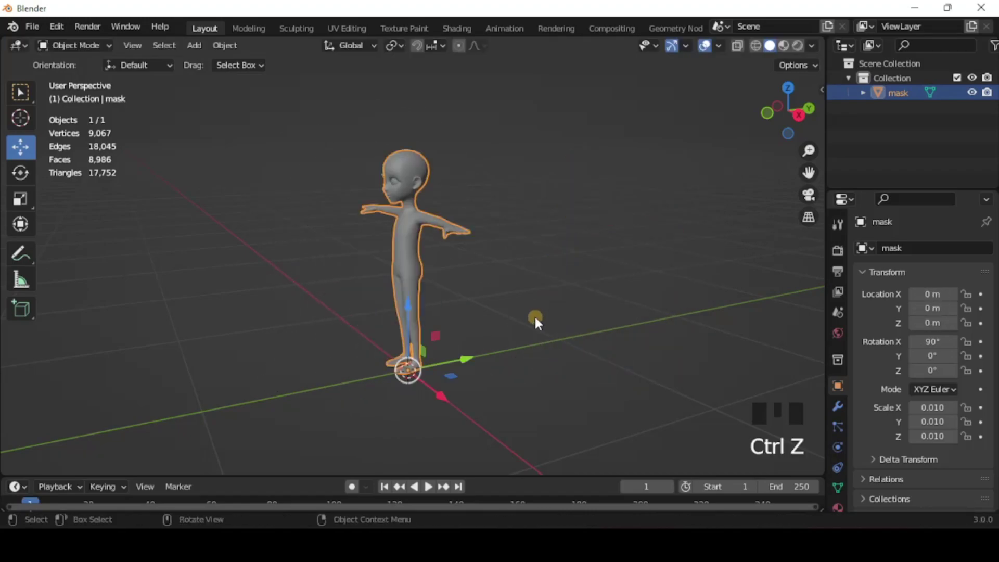
Reselect the mask, slide it along the Y axis, then undo the slide.
{"action": "left_click", "coordinate": [536, 318]}
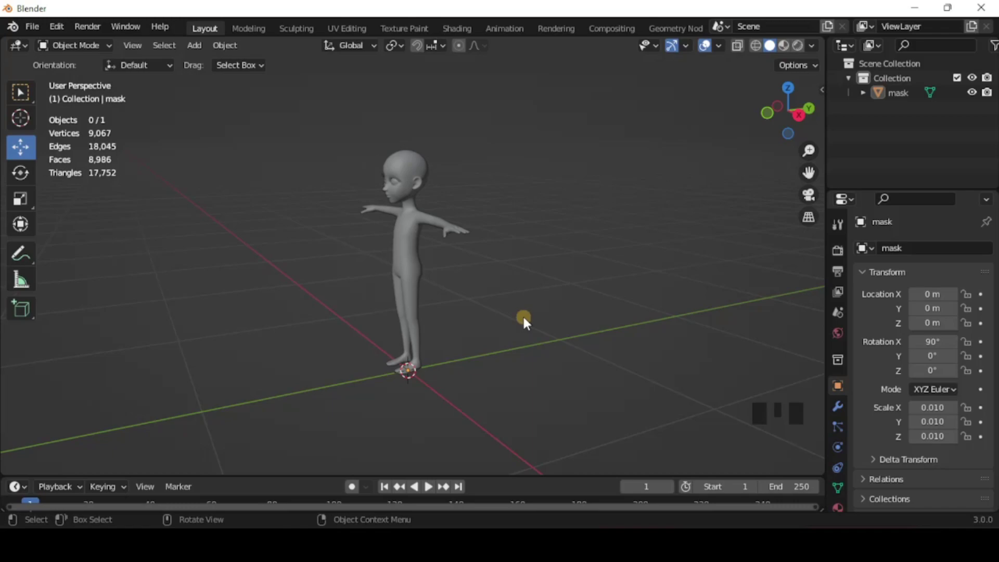
{"action": "left_click", "coordinate": [405, 263]}
{"action": "key", "text": "g"}
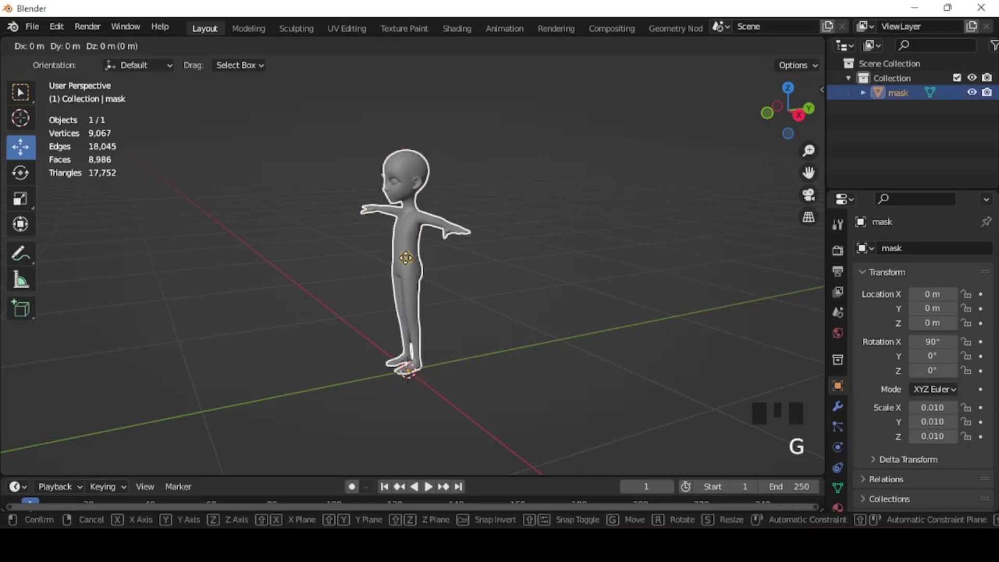
{"action": "key", "text": "y"}
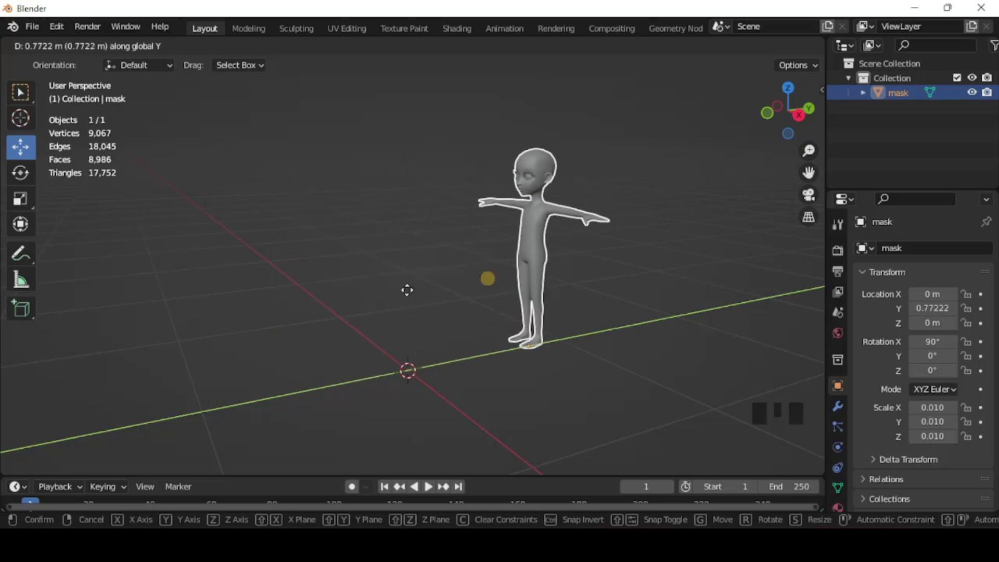
{"action": "left_click", "coordinate": [498, 296]}
{"action": "key", "text": "ctrl+z"}
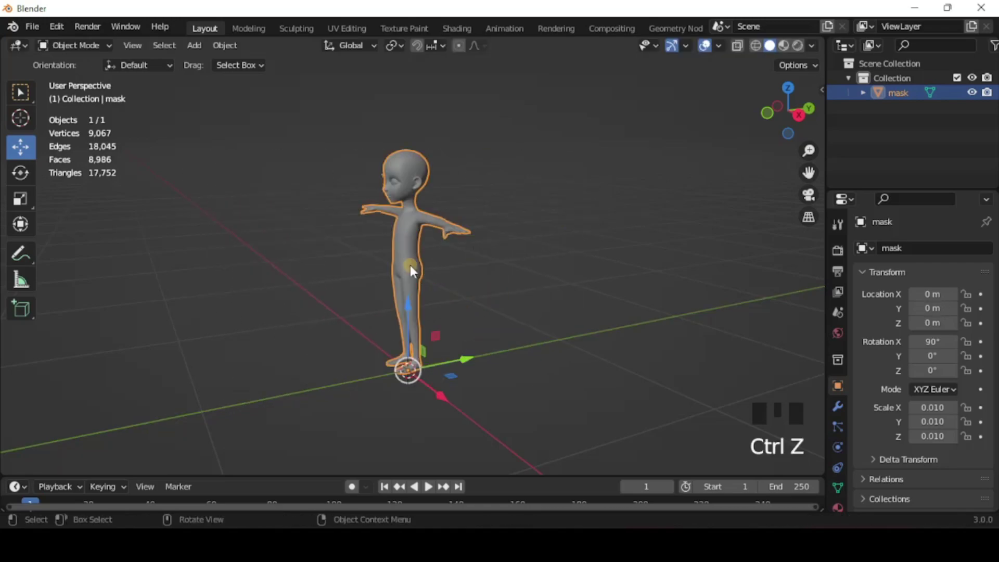
Slide the mask along the X axis and undo, then begin raising it along Z.
{"action": "key", "text": "g"}
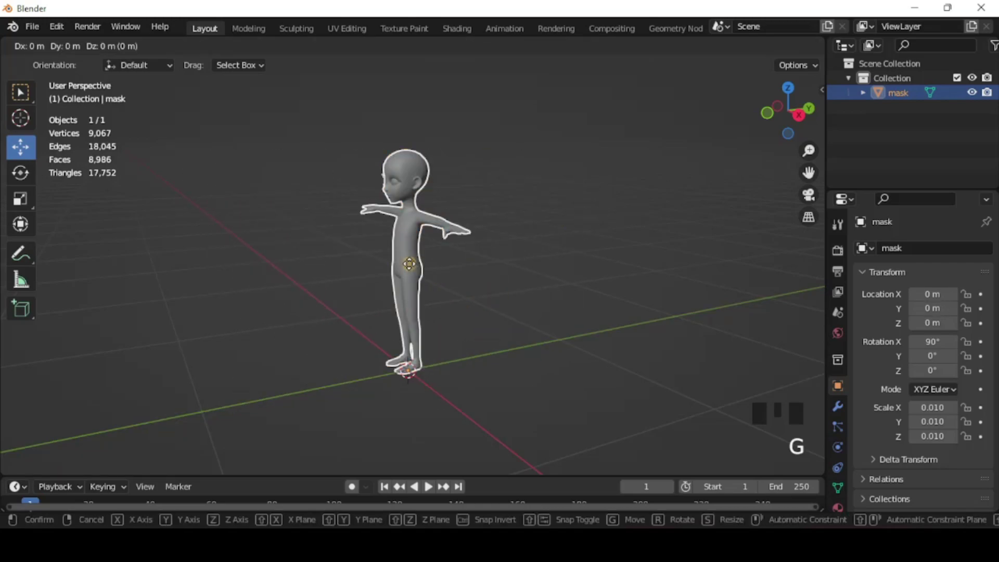
{"action": "key", "text": "x"}
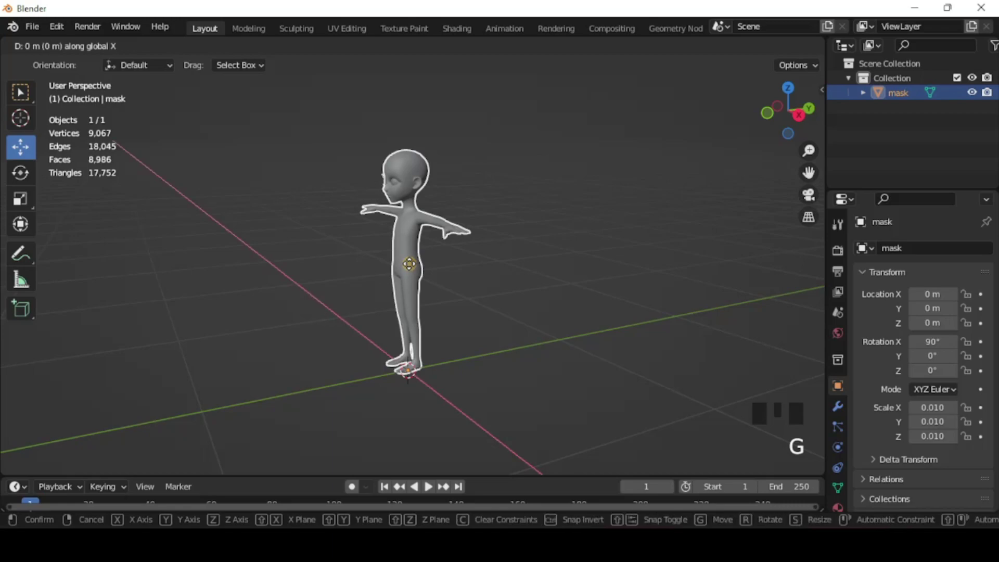
{"action": "left_click", "coordinate": [358, 217]}
{"action": "key", "text": "ctrl+z"}
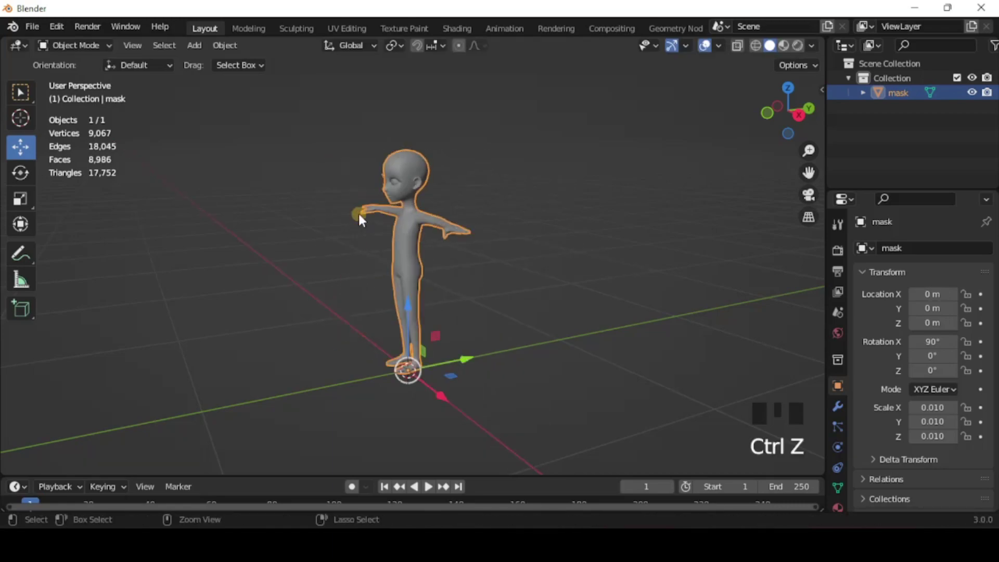
{"action": "key", "text": "g"}
{"action": "key", "text": "z"}
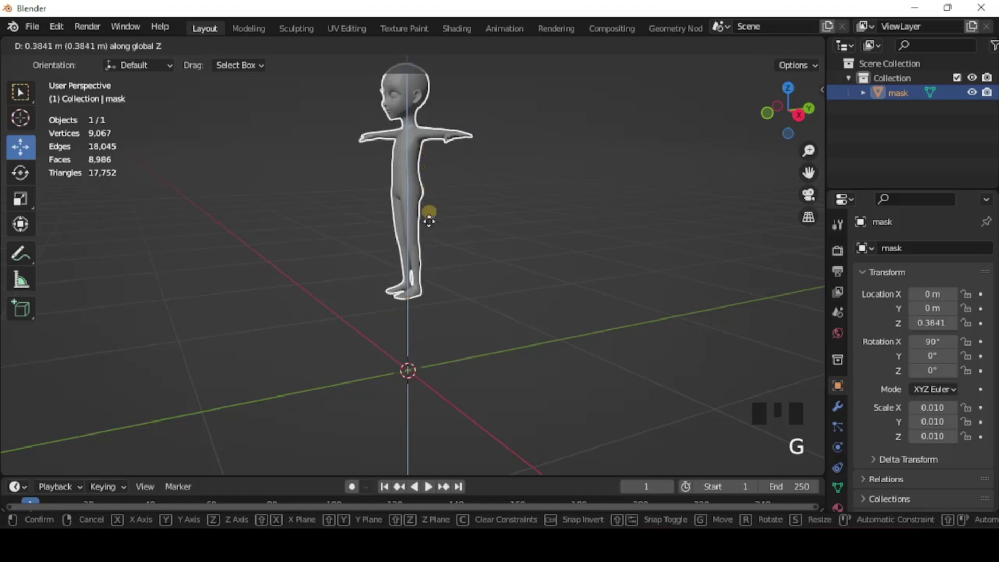
Confirm the Z raise, undo it, and reselect the mask.
{"action": "left_click", "coordinate": [436, 200]}
{"action": "key", "text": "ctrl+z"}
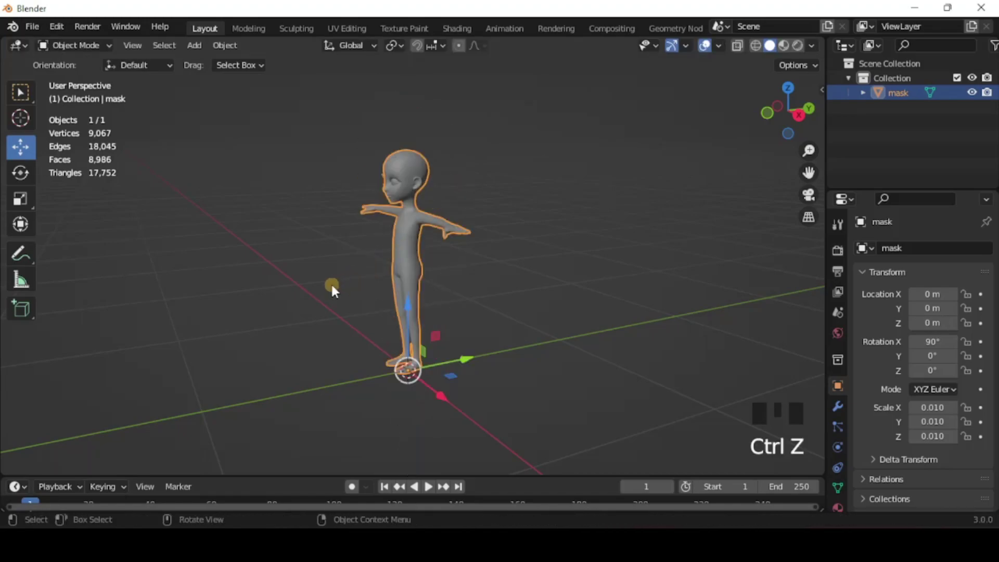
{"action": "left_click", "coordinate": [332, 290]}
{"action": "left_click", "coordinate": [399, 246]}
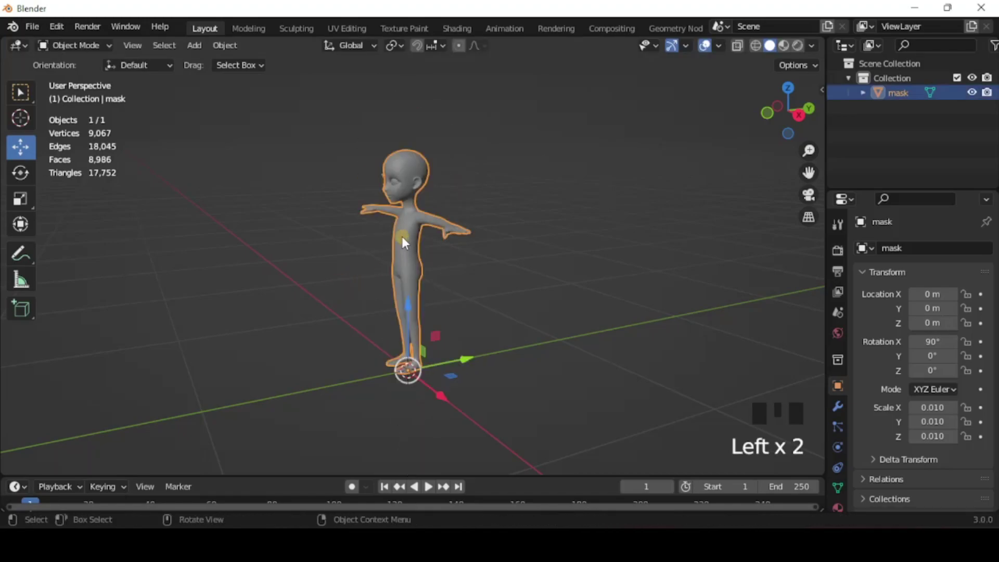
Rotate the mask with the Rotate gizmo and then with R, undoing each rotation.
{"action": "left_click", "coordinate": [14, 179]}
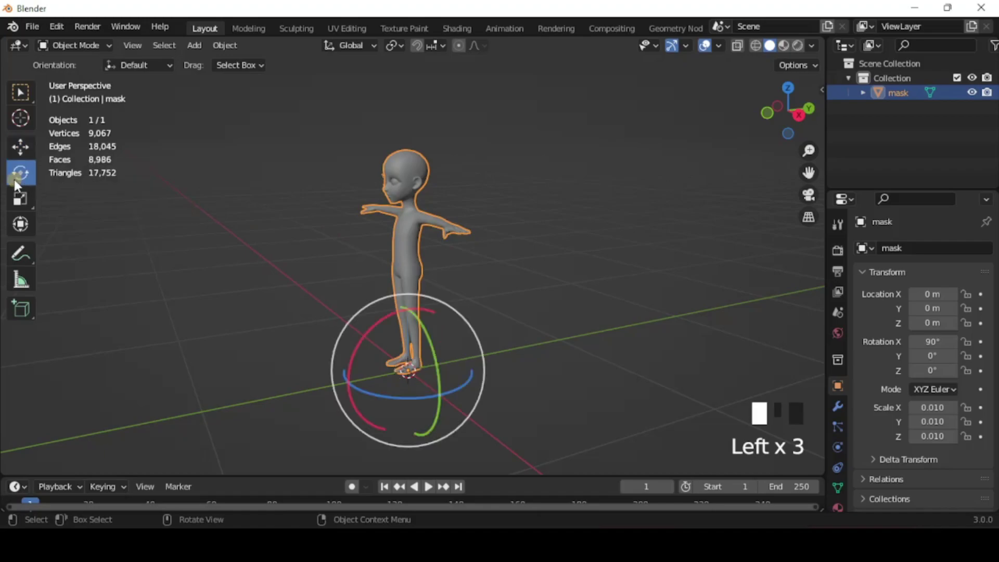
{"action": "mouse_move", "coordinate": [366, 394]}
{"action": "left_mouse_down"}
{"action": "mouse_move", "coordinate": [515, 395]}
{"action": "mouse_move", "coordinate": [432, 316]}
{"action": "left_mouse_up"}
{"action": "key", "text": "ctrl+z"}
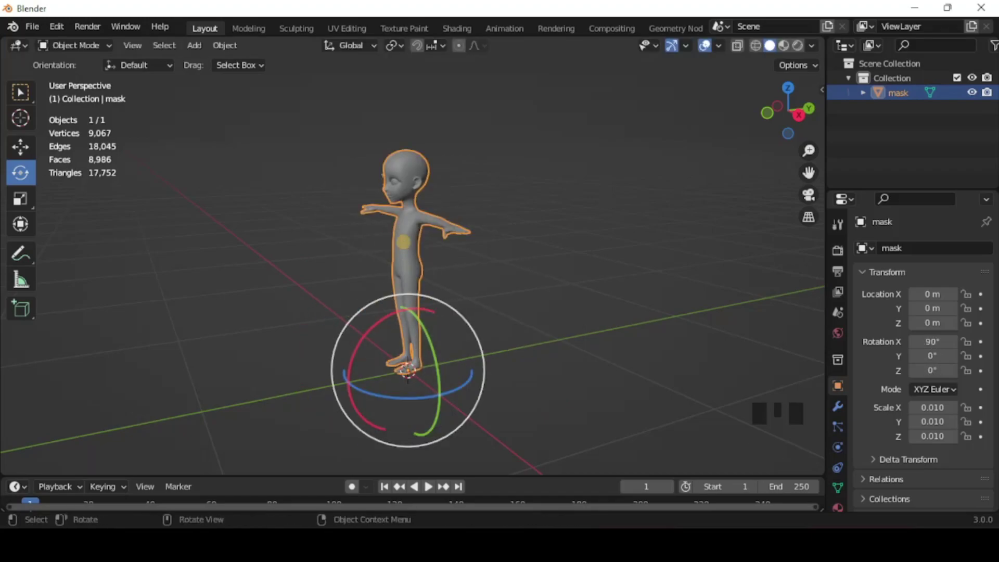
{"action": "key", "text": "r"}
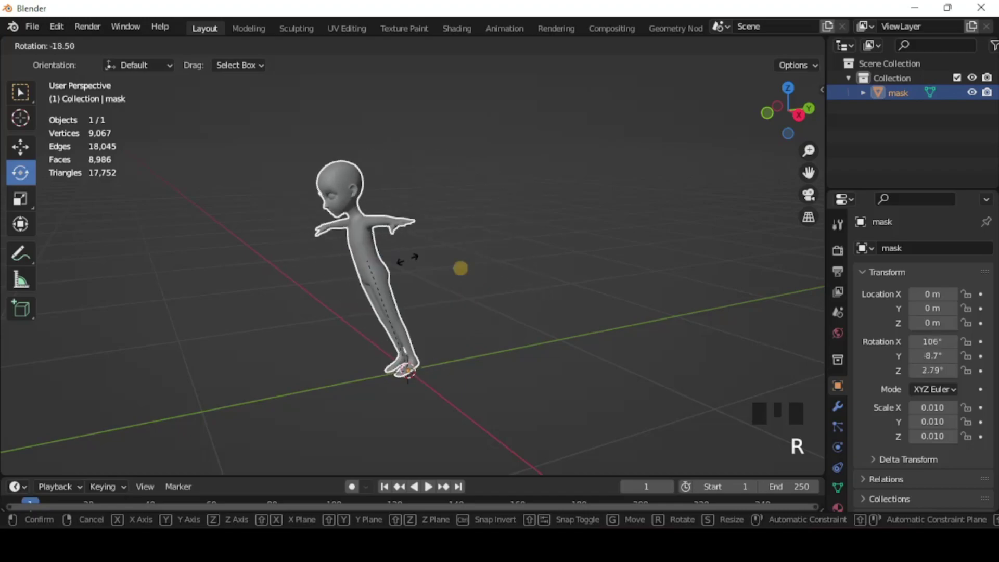
{"action": "left_click", "coordinate": [513, 274]}
{"action": "key", "text": "ctrl+z"}
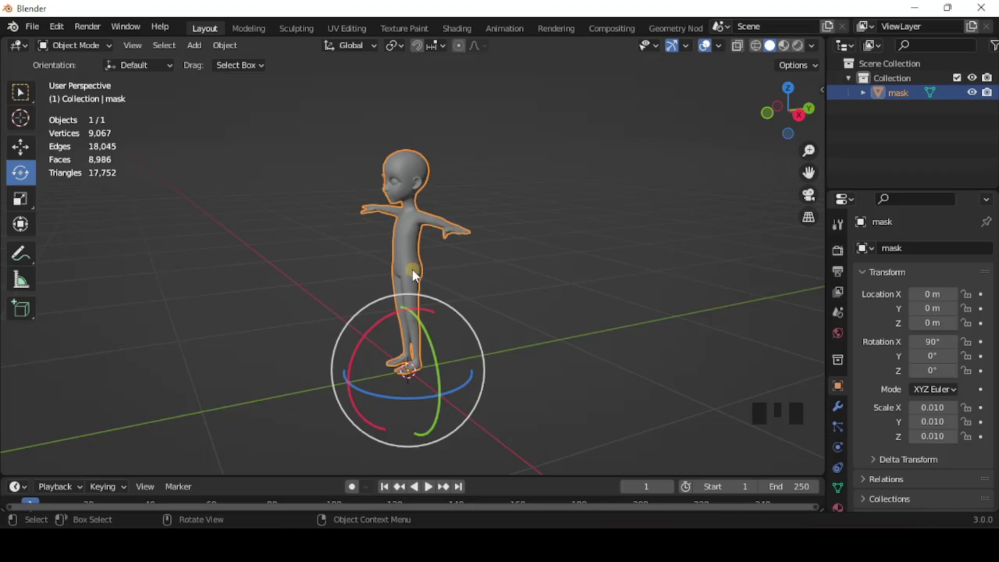
Enlarge the mask with S and undo, then enlarge it with the Scale gizmo.
{"action": "key", "text": "s"}
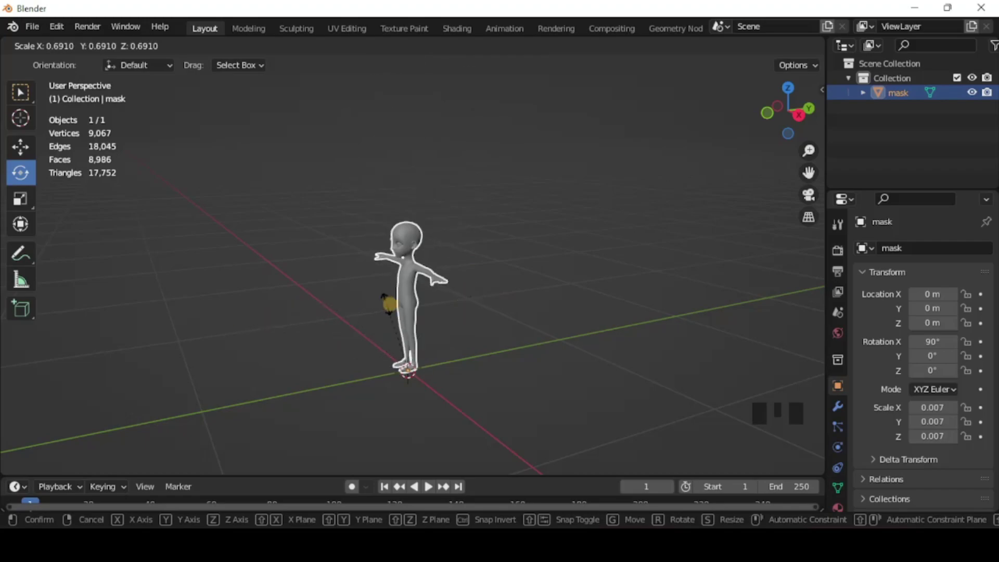
{"action": "left_click", "coordinate": [520, 292]}
{"action": "key", "text": "ctrl+z"}
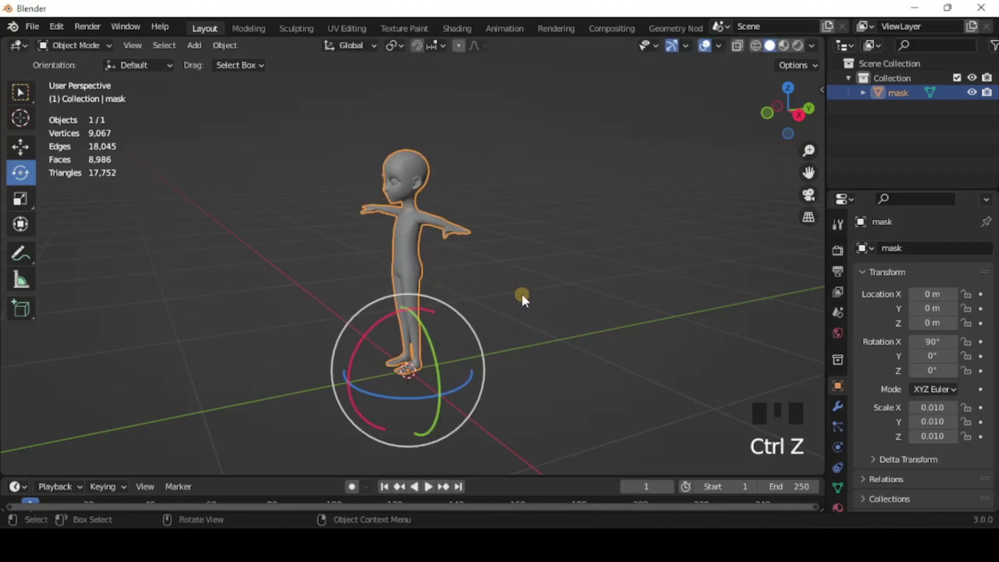
{"action": "left_click", "coordinate": [19, 201]}
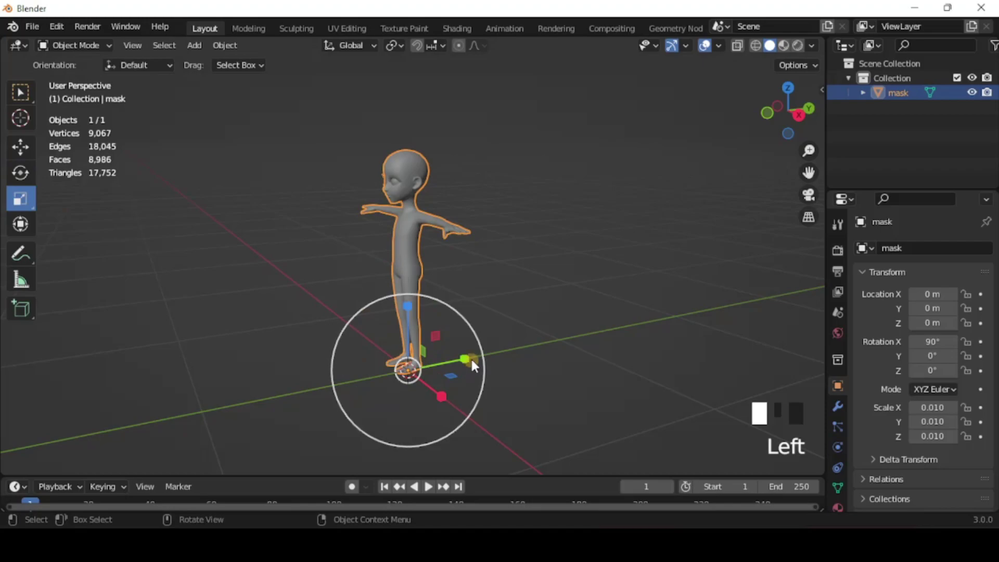
{"action": "mouse_move", "coordinate": [471, 356]}
{"action": "left_mouse_down"}
{"action": "mouse_move", "coordinate": [320, 376]}
{"action": "mouse_move", "coordinate": [557, 319]}
{"action": "left_mouse_up"}
Undo the enlargement, view the mask from the front, and put it in Edit Mode.
{"action": "key", "text": "ctrl+z"}
{"action": "left_click", "coordinate": [294, 291]}
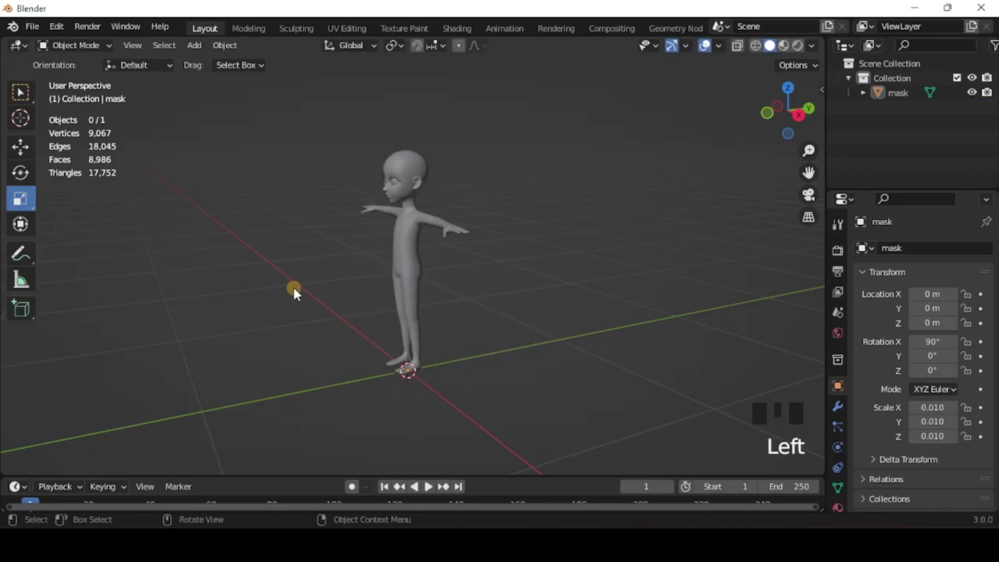
{"action": "key", "text": "KP_1"}
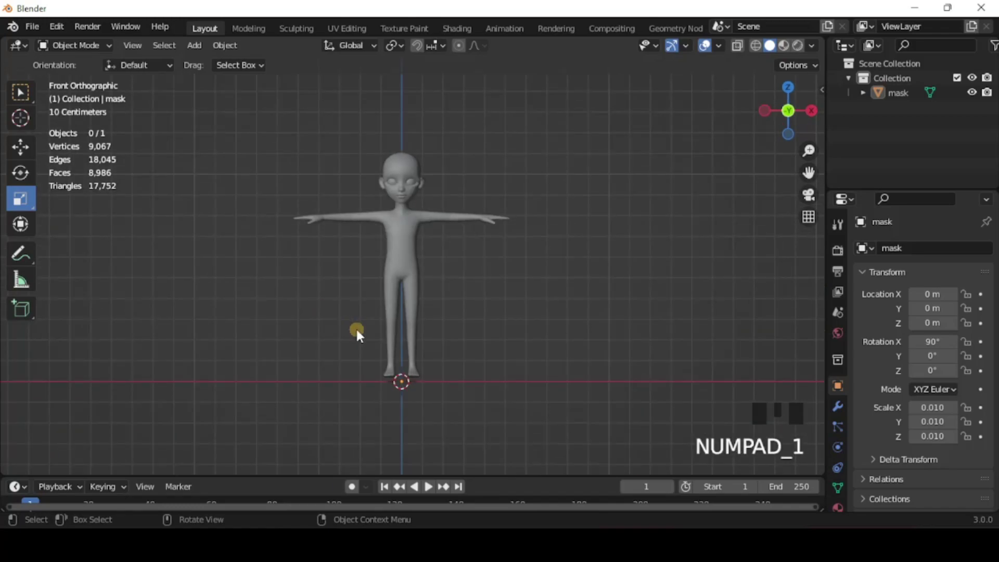
{"action": "left_click", "coordinate": [96, 45]}
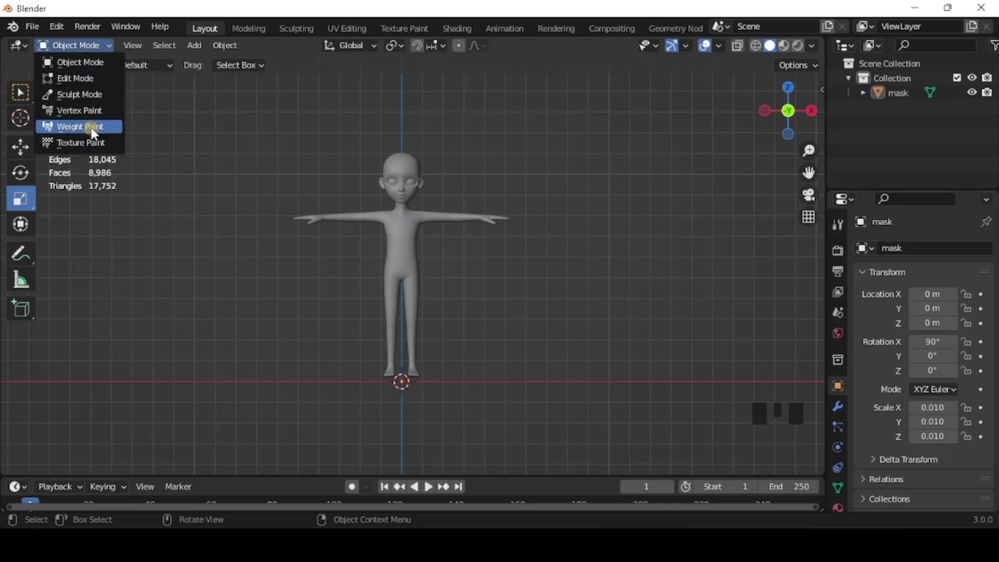
{"action": "left_click", "coordinate": [90, 79]}
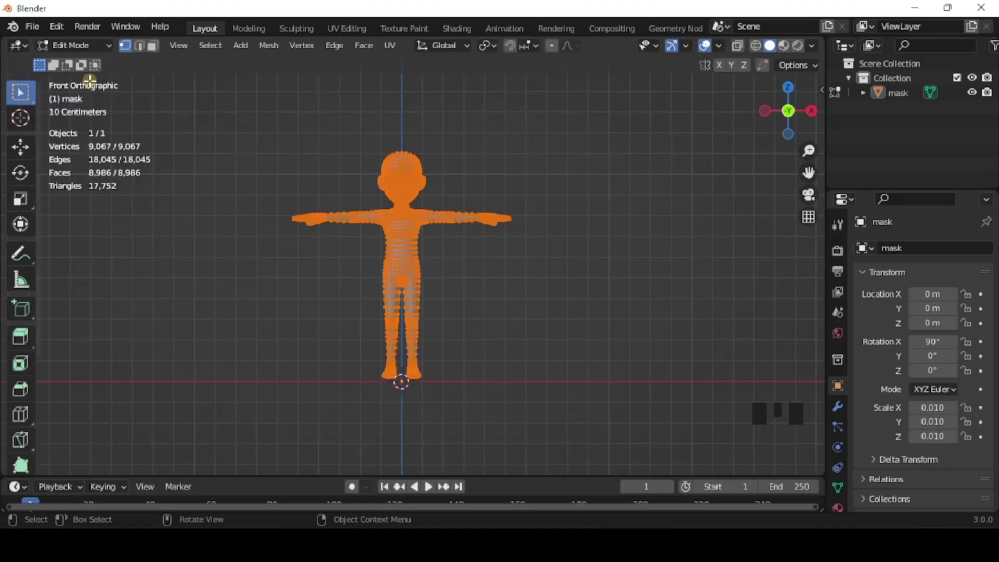
{"action": "scroll", "coordinate": [540, 294], "scroll_direction": "up", "scroll_amount": 7}
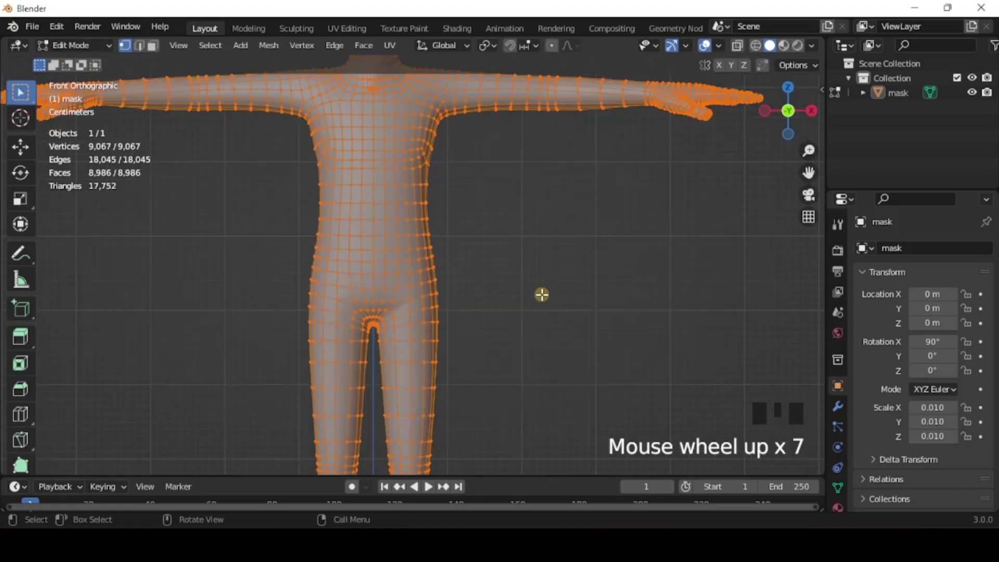
{"action": "key", "text": "Tab"}
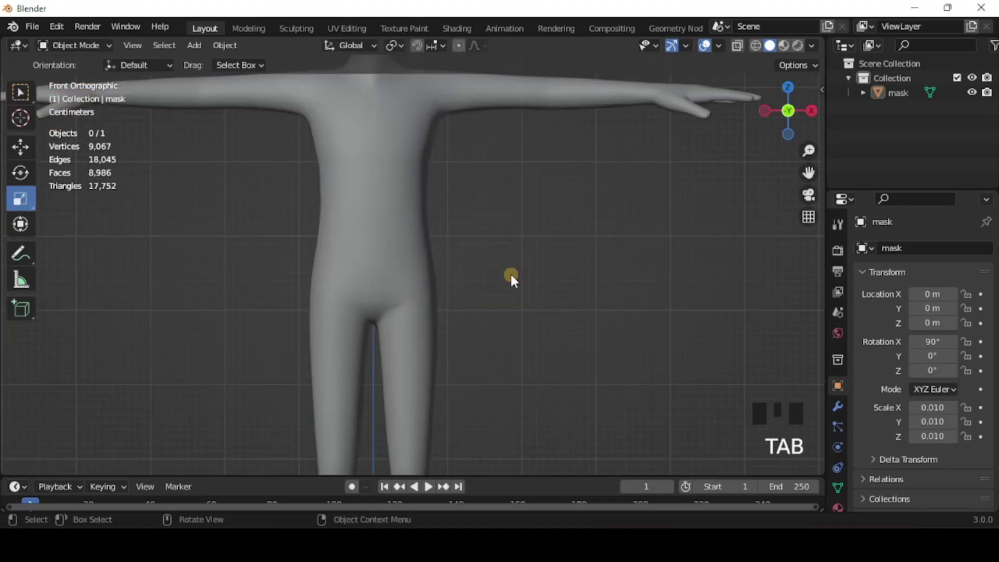
{"action": "key", "text": "Tab"}
{"action": "key", "text": "Tab"}
{"action": "key", "text": "Tab"}
{"action": "key", "text": "Tab"}
{"action": "key", "text": "Tab"}
{"action": "key", "text": "Tab"}
{"action": "key", "text": "Tab"}
{"action": "key", "text": "Tab"}
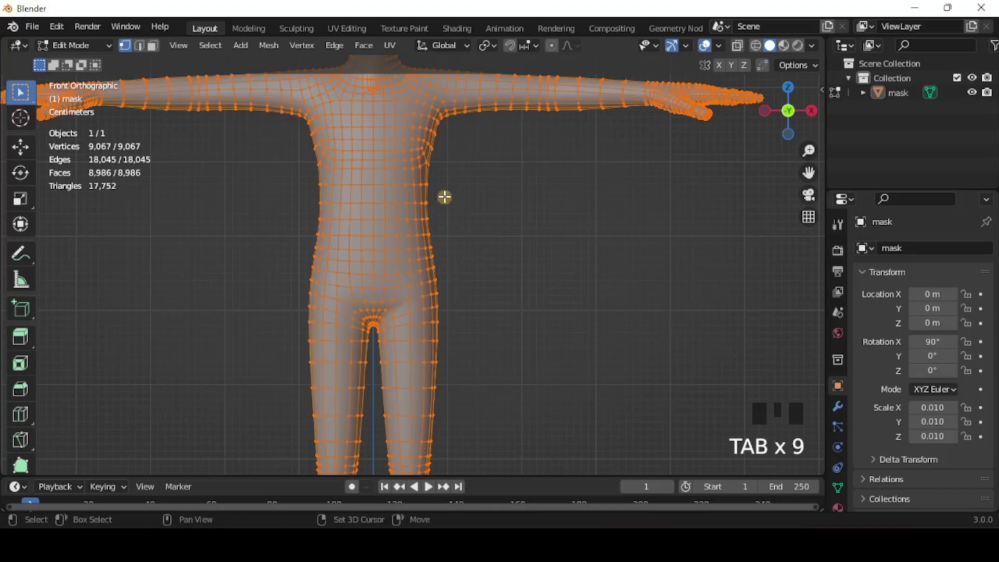
Select four vertices along the upper torso row.
{"action": "middle_click_drag", "start_coordinate": [444, 197], "coordinate": [514, 249], "text": "shift"}
{"action": "scroll", "coordinate": [535, 289], "scroll_direction": "up", "scroll_amount": 3}
{"action": "scroll", "coordinate": [482, 248], "scroll_direction": "up", "scroll_amount": 3}
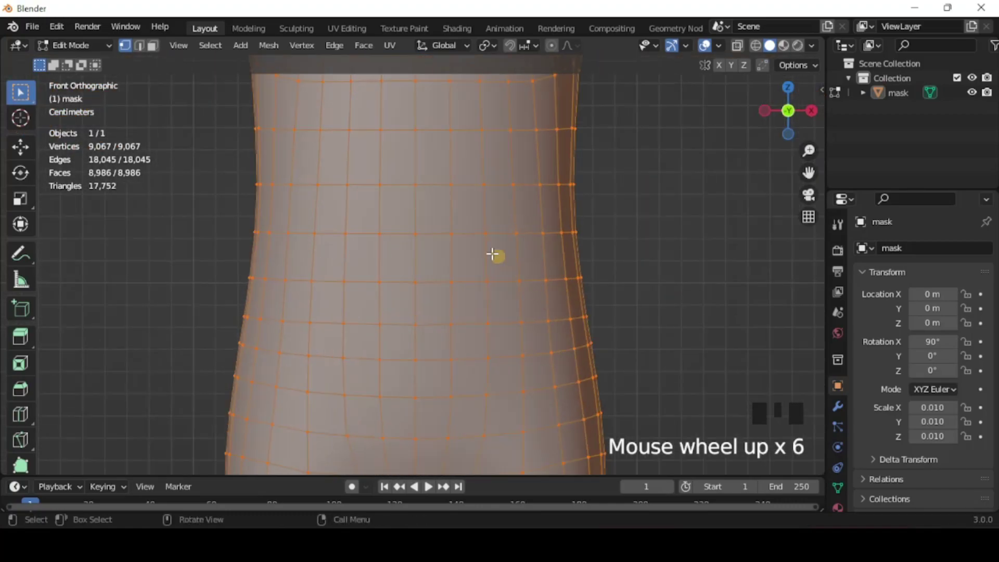
{"action": "left_click", "coordinate": [345, 135]}
{"action": "left_click", "coordinate": [414, 132], "text": "shift"}
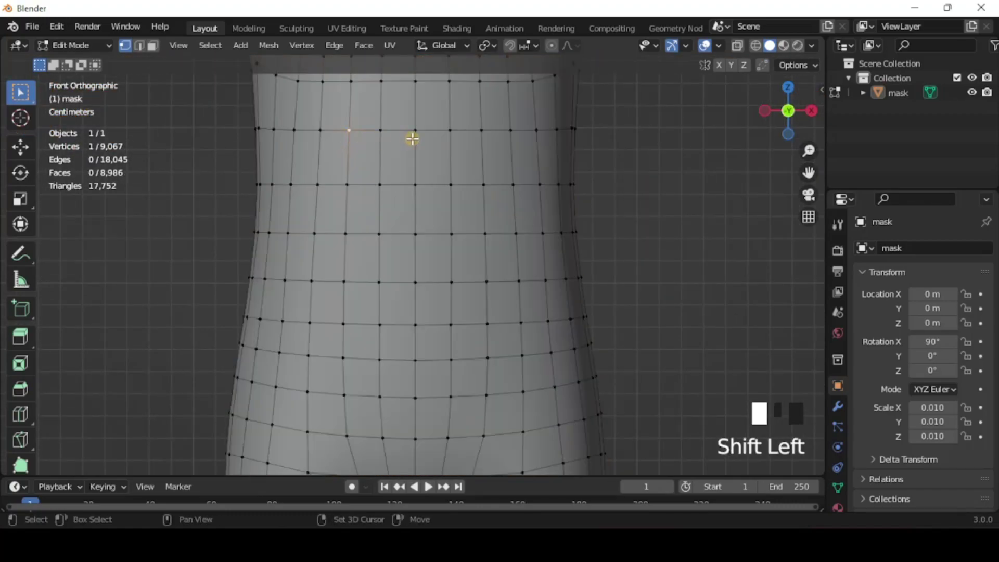
{"action": "left_click", "coordinate": [483, 131], "text": "shift"}
{"action": "left_click", "coordinate": [450, 131], "text": "shift"}
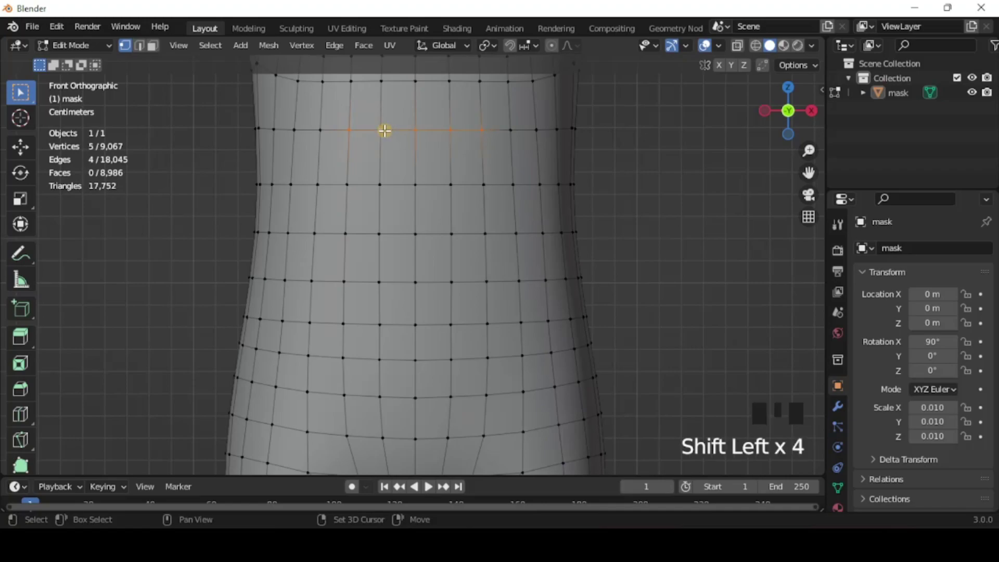
Add five lower-row vertices, then reduce the selection to a single vertex.
{"action": "left_click", "coordinate": [346, 187], "text": "shift"}
{"action": "left_click", "coordinate": [382, 187], "text": "shift"}
{"action": "left_click", "coordinate": [417, 187], "text": "shift"}
{"action": "left_click", "coordinate": [451, 186], "text": "shift"}
{"action": "left_click", "coordinate": [484, 187], "text": "shift"}
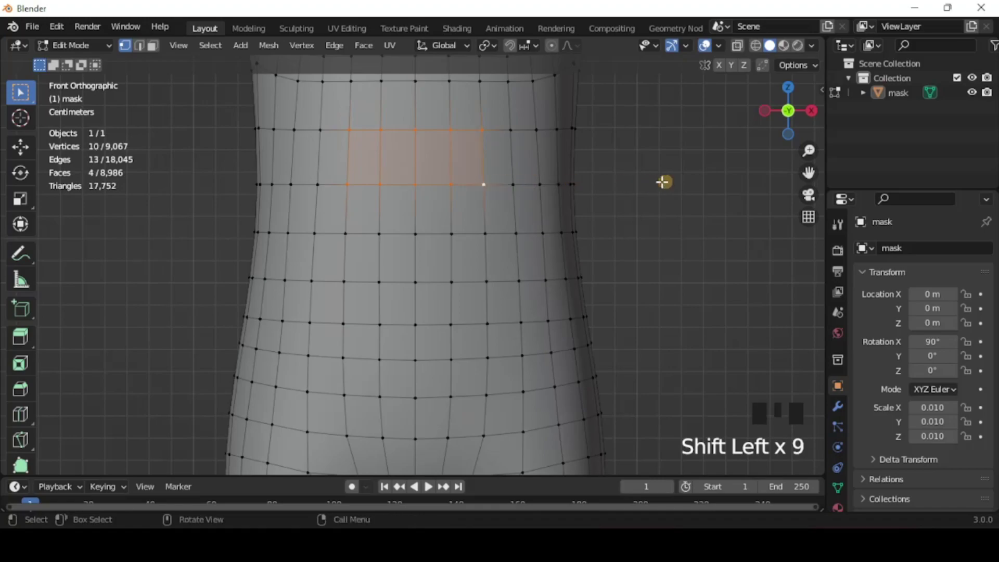
{"action": "left_click", "coordinate": [419, 185]}
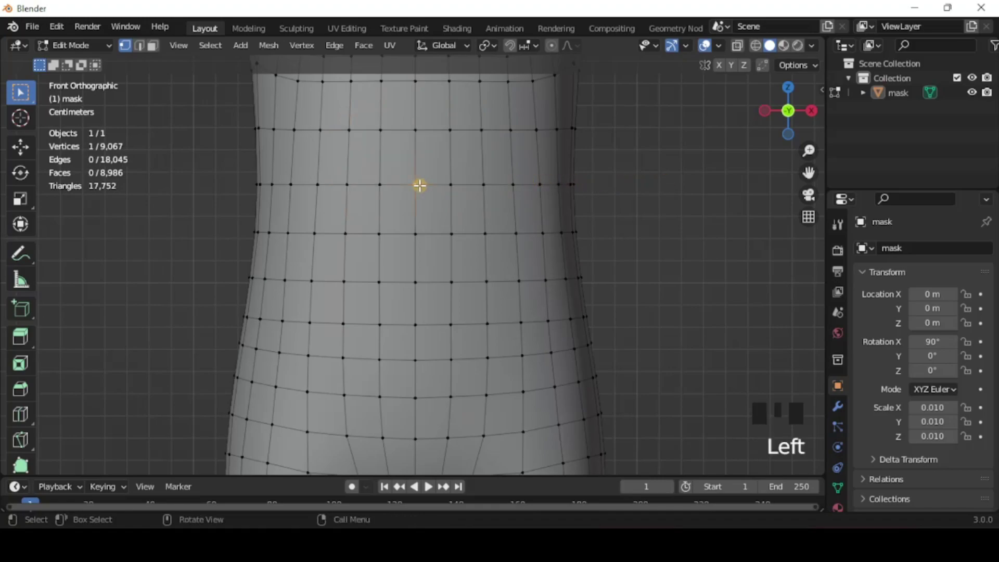
Move the torso vertex with G and with the Move gizmo, undoing both moves.
{"action": "key", "text": "g"}
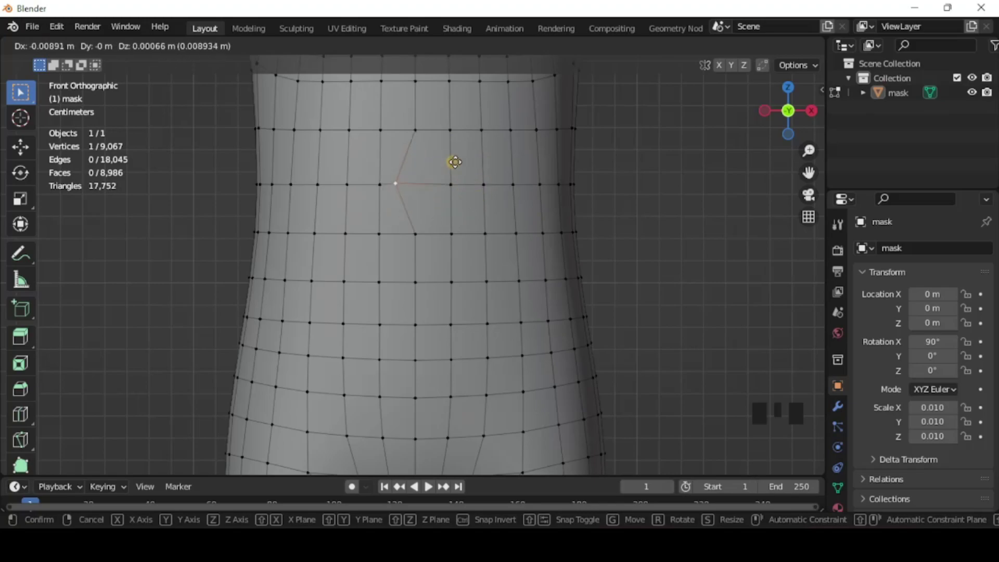
{"action": "left_click", "coordinate": [458, 157]}
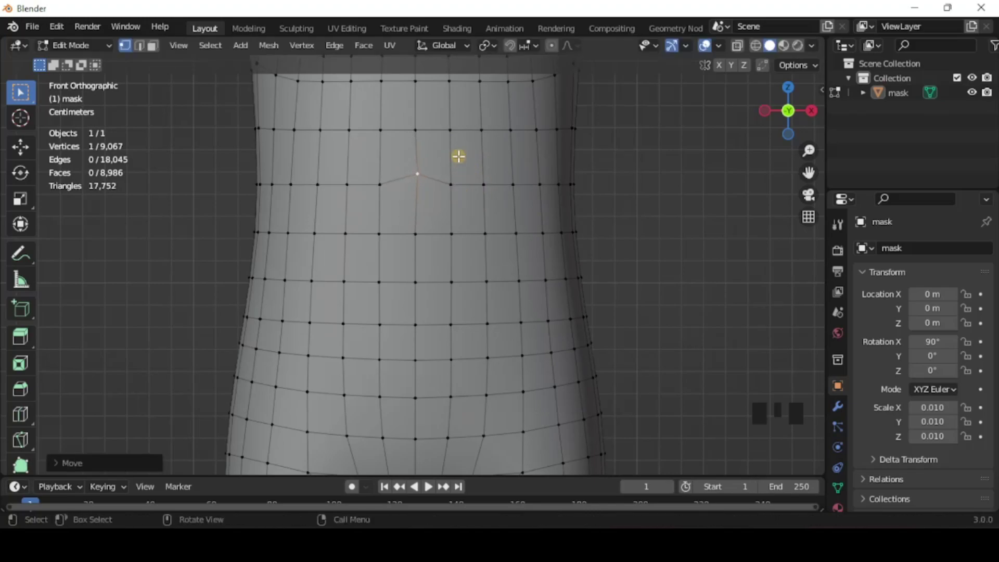
{"action": "key", "text": "ctrl+z"}
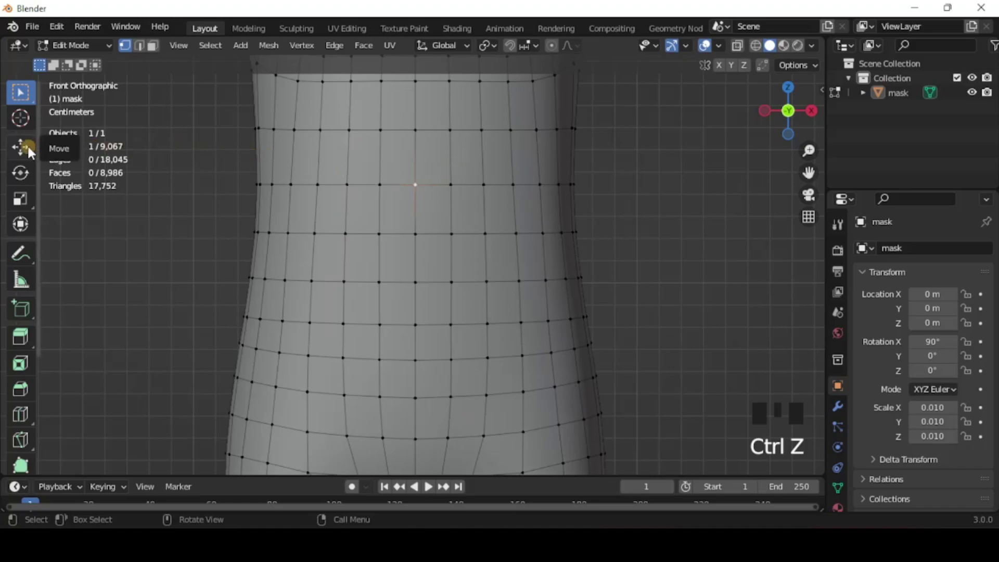
{"action": "left_click", "coordinate": [22, 147]}
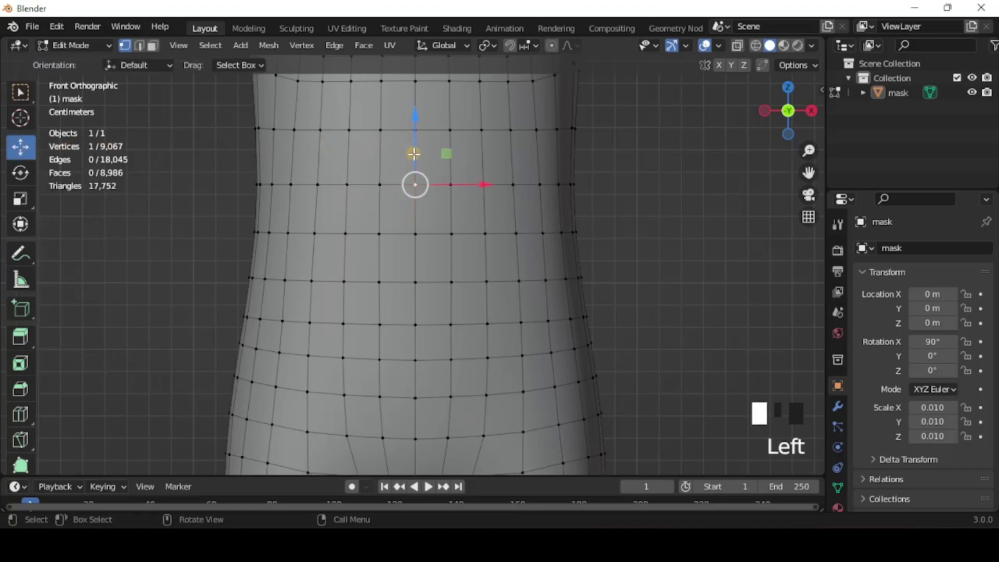
{"action": "mouse_move", "coordinate": [416, 154]}
{"action": "left_mouse_down"}
{"action": "mouse_move", "coordinate": [414, 235]}
{"action": "mouse_move", "coordinate": [406, 236]}
{"action": "mouse_move", "coordinate": [531, 224]}
{"action": "left_mouse_up"}
{"action": "key", "text": "ctrl+z"}
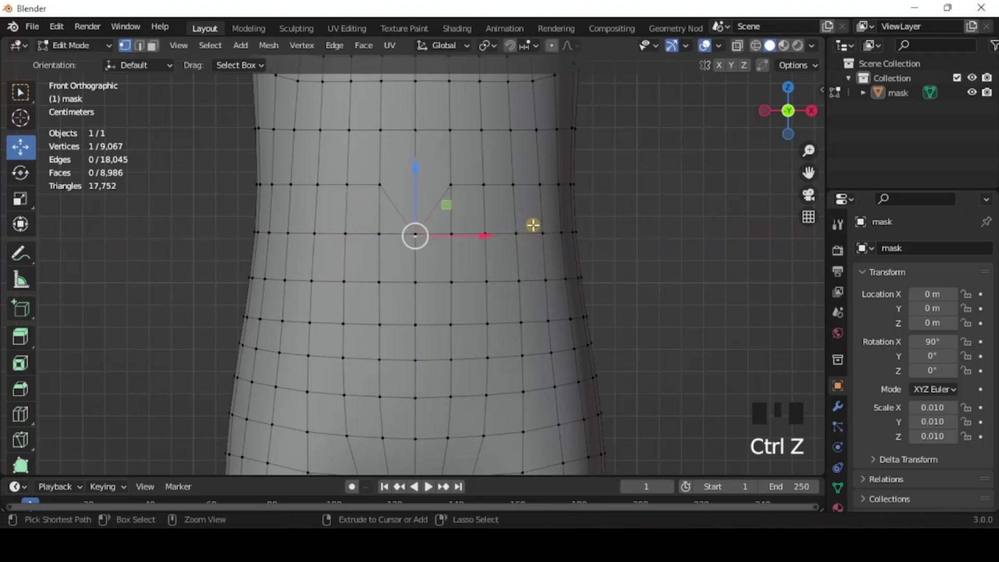
{"action": "key", "text": "ctrl+z"}
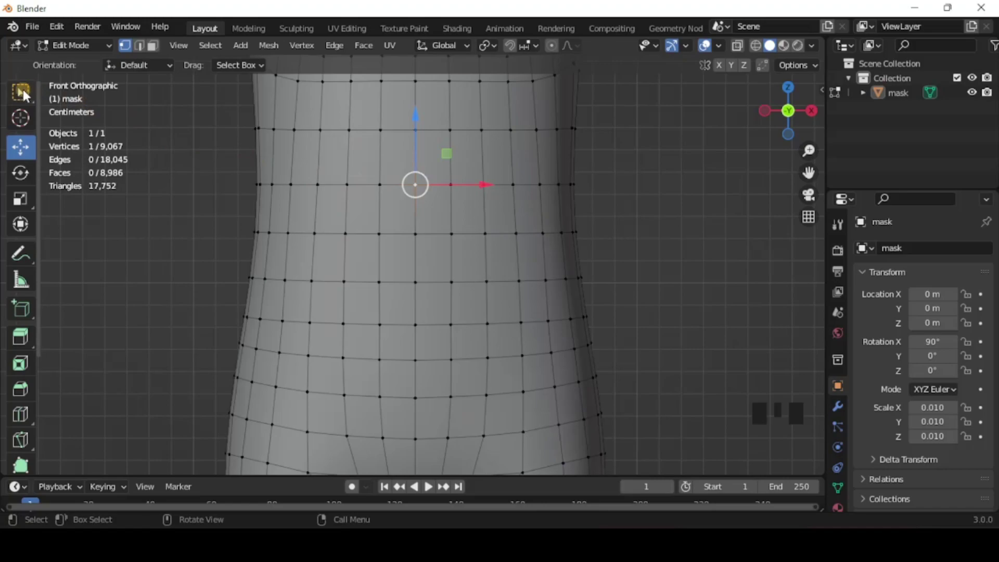
Box-select five upper-row vertices, add lower-row vertices, then deselect two, leaving six.
{"action": "left_click", "coordinate": [22, 93]}
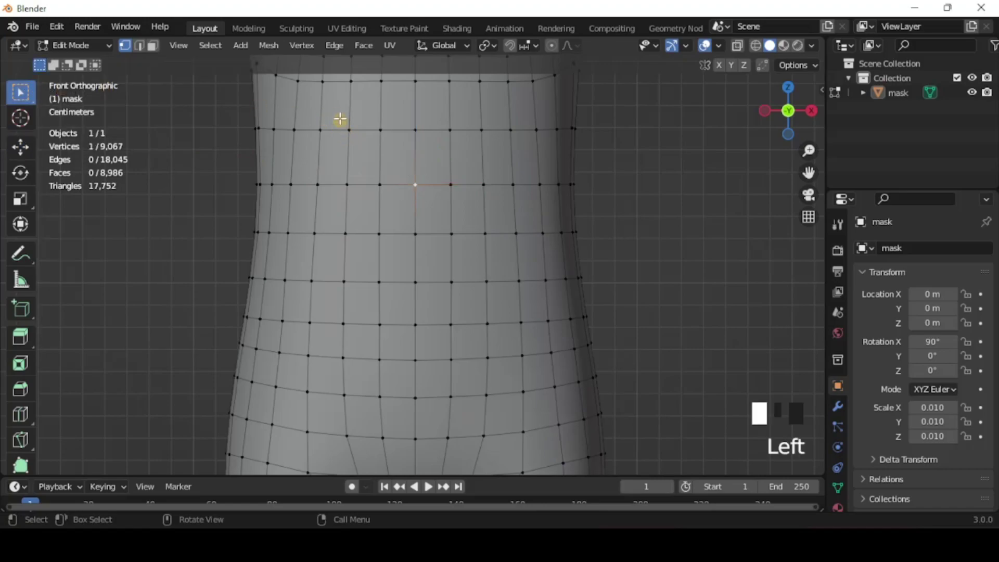
{"action": "left_click_drag", "start_coordinate": [341, 119], "coordinate": [489, 149]}
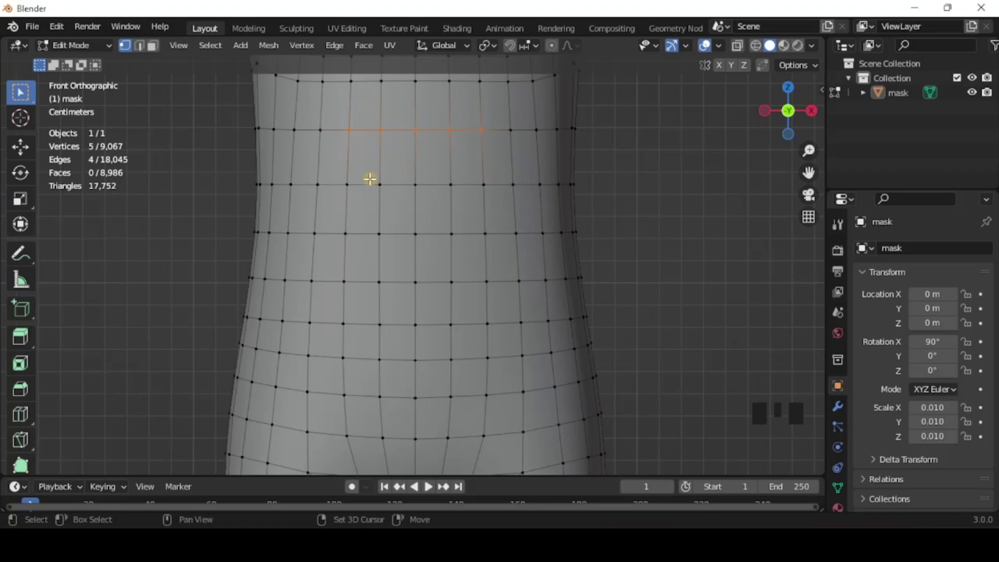
{"action": "left_click", "coordinate": [349, 183], "text": "shift"}
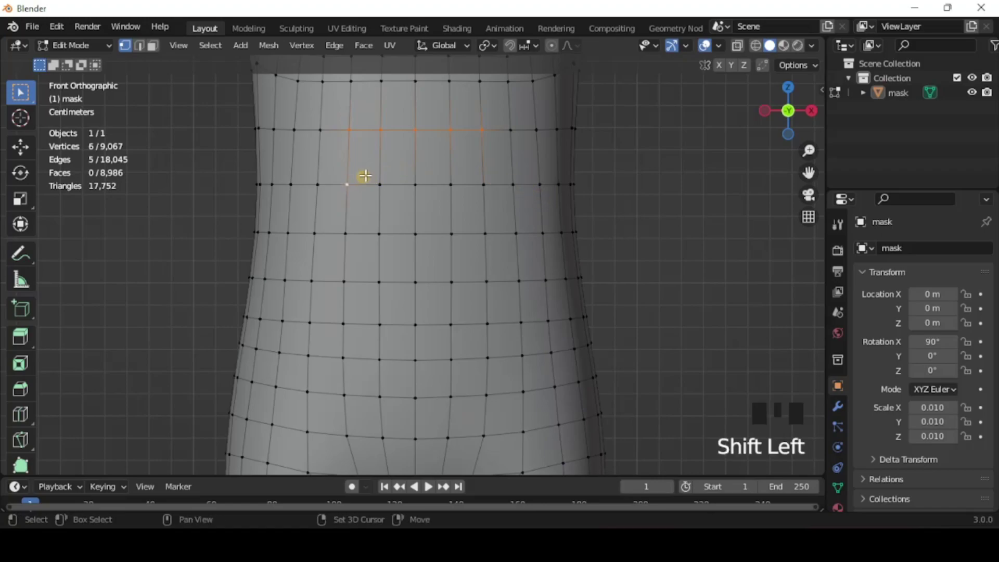
{"action": "left_click", "coordinate": [411, 182], "text": "shift"}
{"action": "left_click", "coordinate": [485, 184], "text": "shift"}
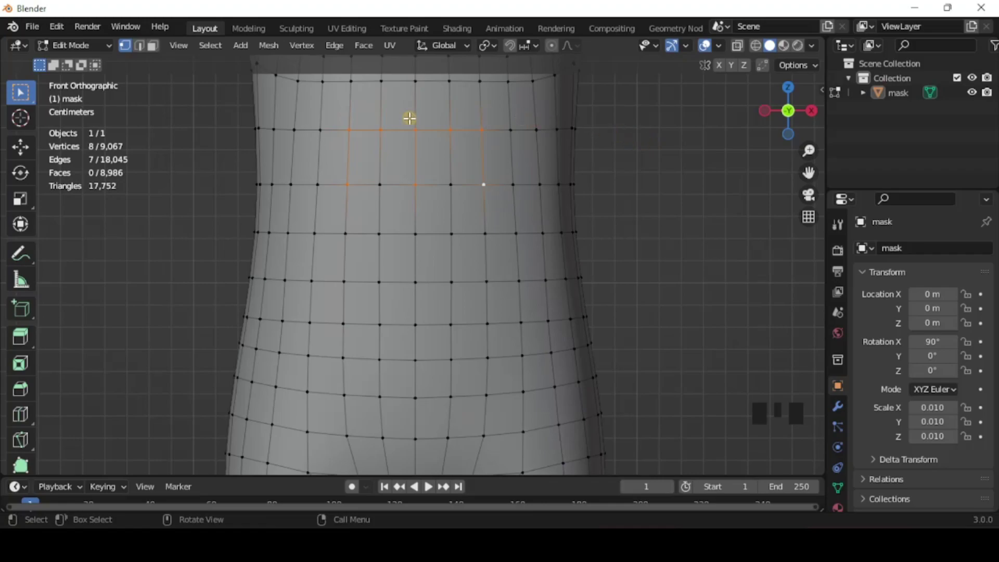
{"action": "left_click", "coordinate": [378, 128], "text": "shift"}
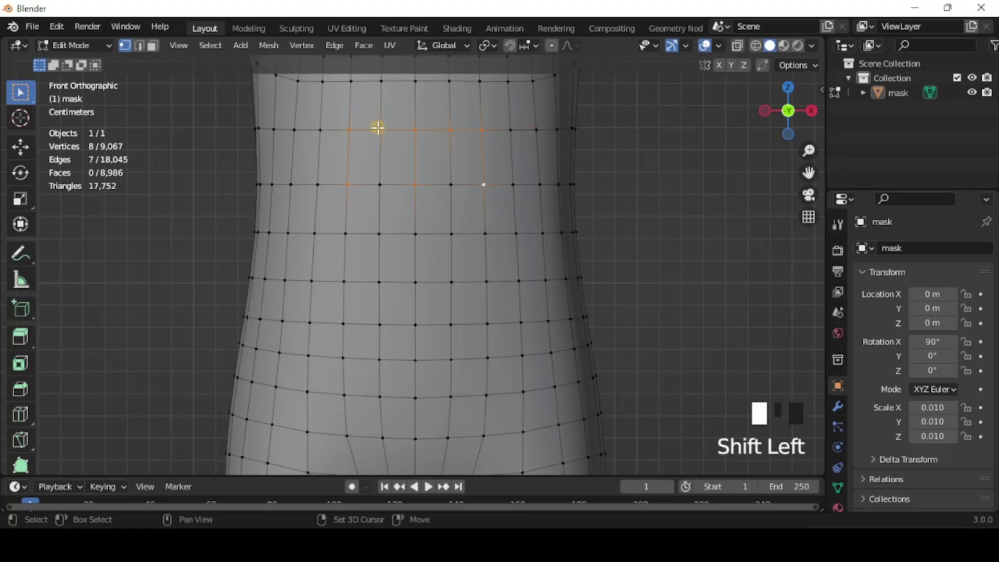
{"action": "left_click", "coordinate": [450, 129], "text": "shift"}
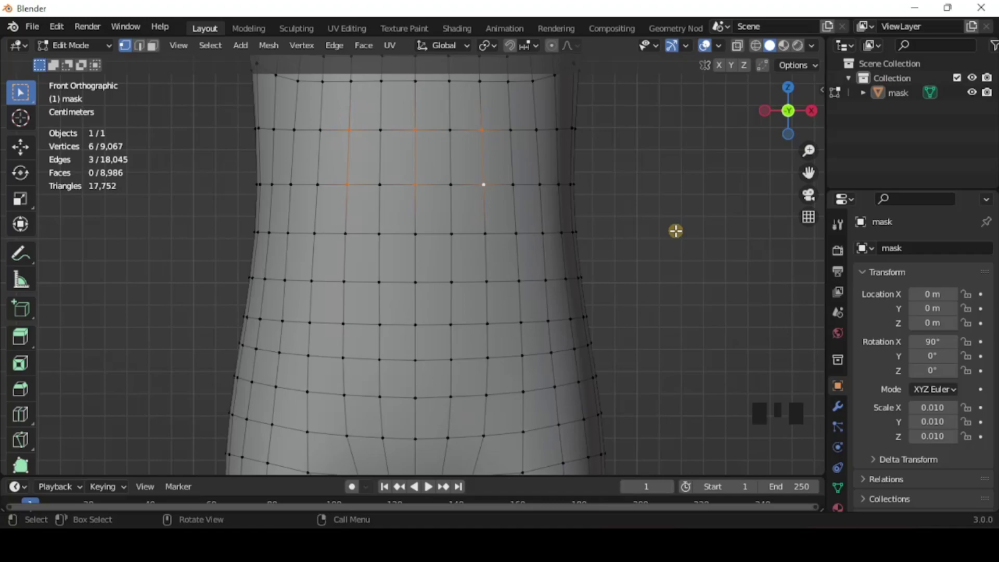
In Edge mode, select vertical torso edges plus three top-row edges.
{"action": "left_click", "coordinate": [137, 45]}
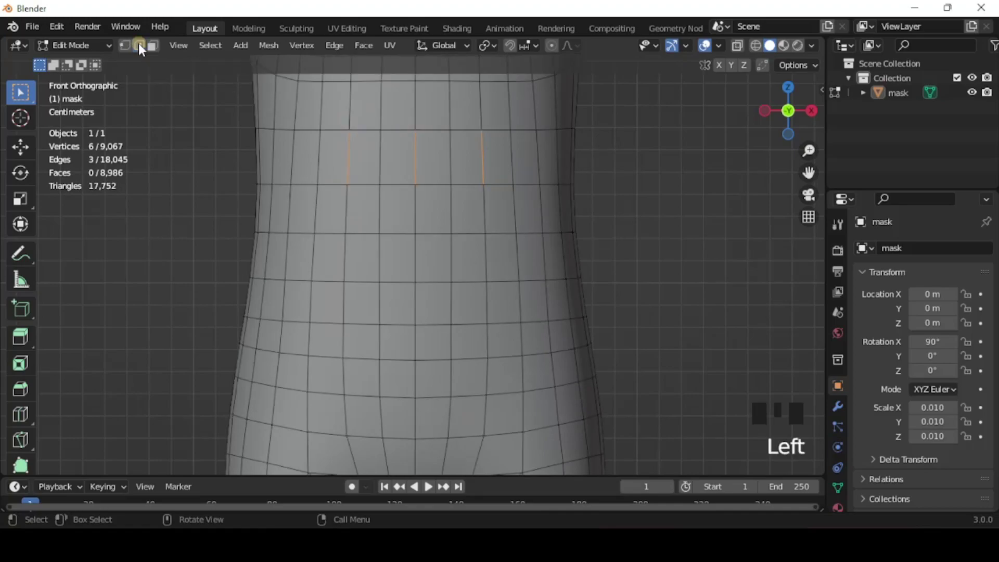
{"action": "left_click", "coordinate": [380, 156], "text": "shift"}
{"action": "left_click", "coordinate": [451, 145], "text": "shift"}
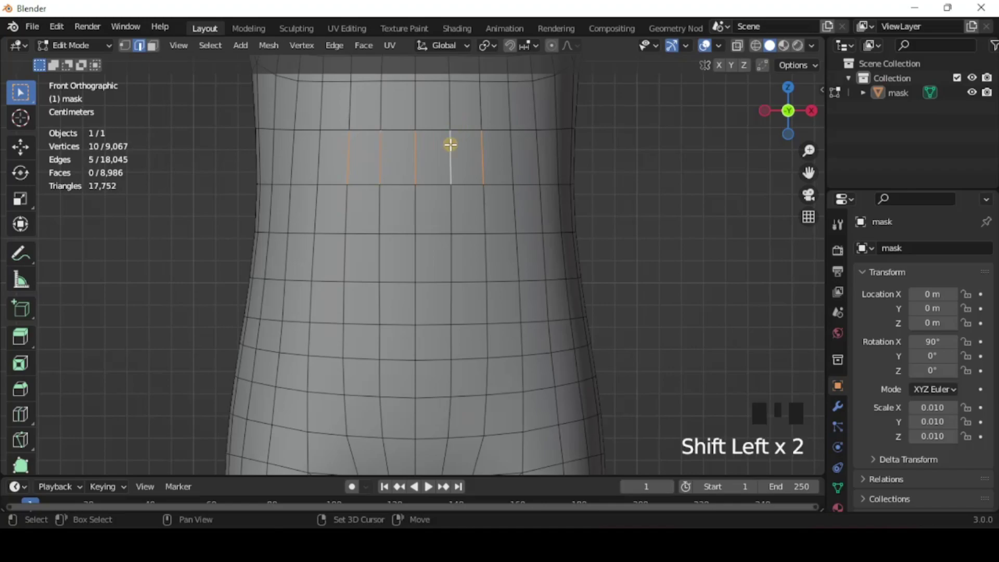
{"action": "left_click", "coordinate": [446, 213], "text": "shift"}
{"action": "left_click", "coordinate": [381, 211], "text": "shift"}
{"action": "left_click", "coordinate": [418, 209], "text": "shift"}
{"action": "left_click", "coordinate": [412, 259], "text": "shift"}
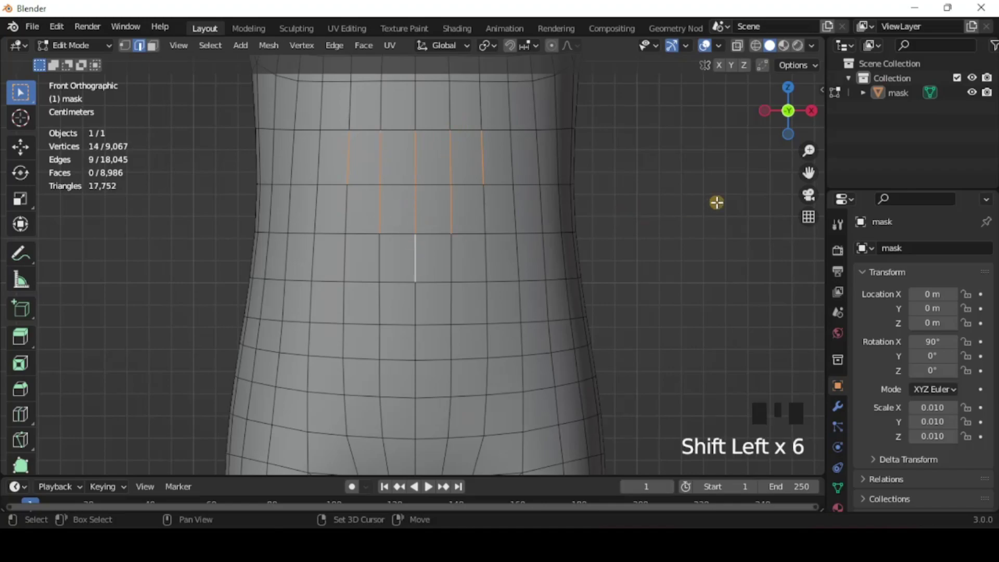
{"action": "left_click", "coordinate": [366, 129], "text": "shift"}
{"action": "left_click", "coordinate": [398, 129], "text": "shift"}
{"action": "left_click", "coordinate": [431, 130], "text": "shift"}
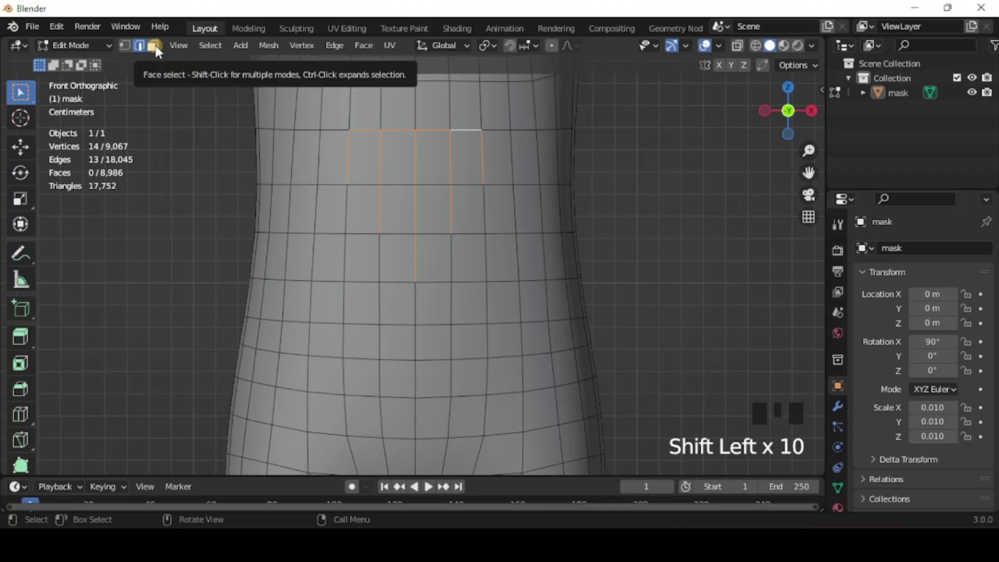
In Face mode, select faces across three torso rows, forming a stepped, tapering block.
{"action": "left_click", "coordinate": [155, 46]}
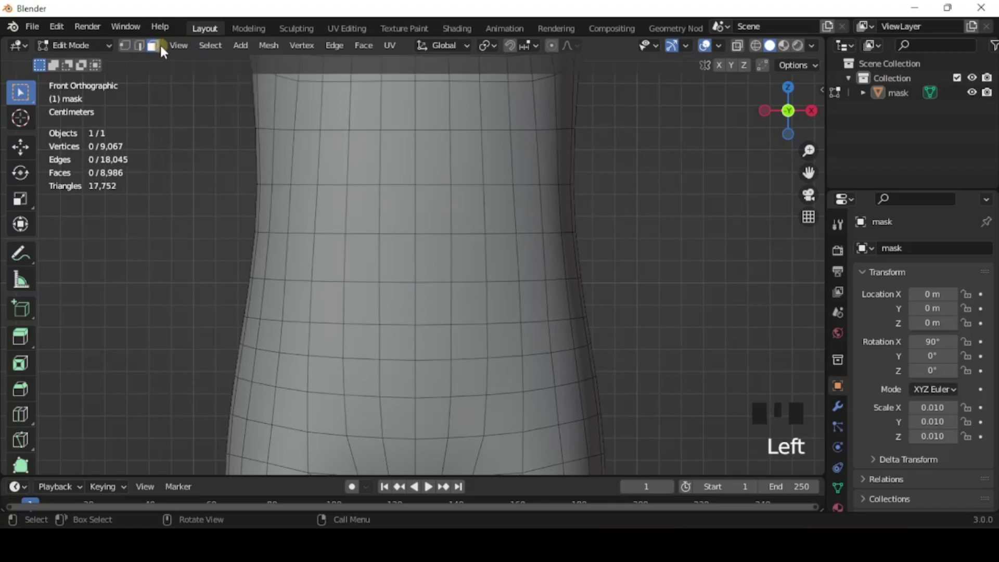
{"action": "left_click", "coordinate": [335, 151]}
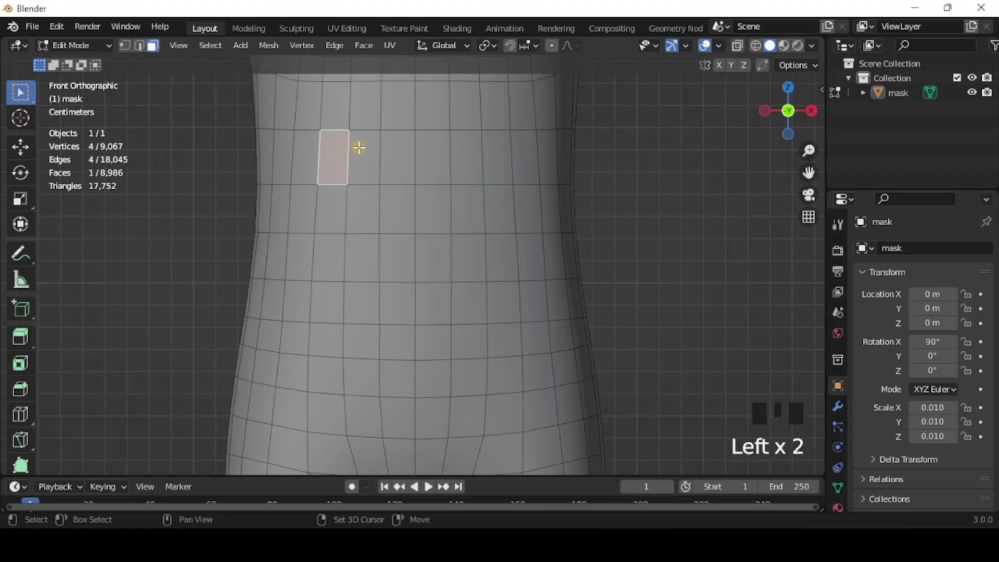
{"action": "left_click", "coordinate": [402, 147], "text": "shift"}
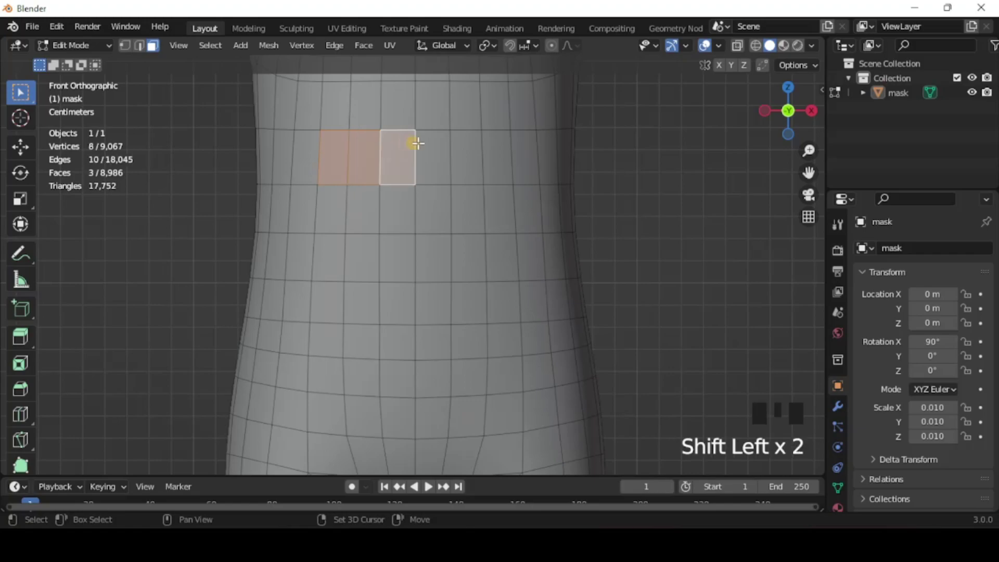
{"action": "left_click", "coordinate": [469, 147], "text": "shift"}
{"action": "left_click", "coordinate": [499, 152], "text": "shift"}
{"action": "left_click", "coordinate": [433, 207], "text": "shift"}
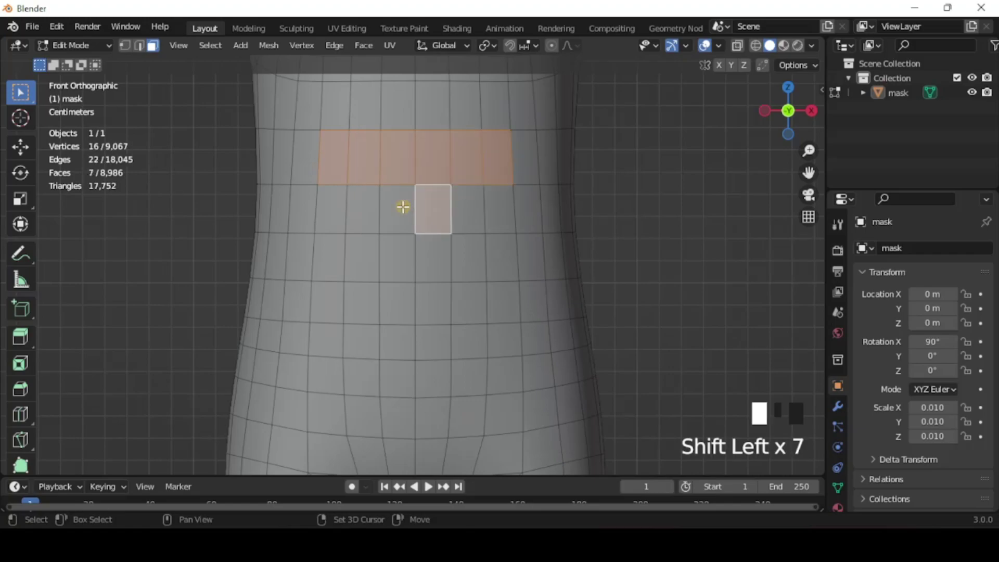
{"action": "left_click", "coordinate": [401, 208], "text": "shift"}
{"action": "left_click", "coordinate": [368, 209], "text": "shift"}
{"action": "left_click", "coordinate": [460, 214], "text": "shift"}
{"action": "left_click", "coordinate": [431, 249], "text": "shift"}
{"action": "left_click", "coordinate": [398, 249], "text": "shift"}
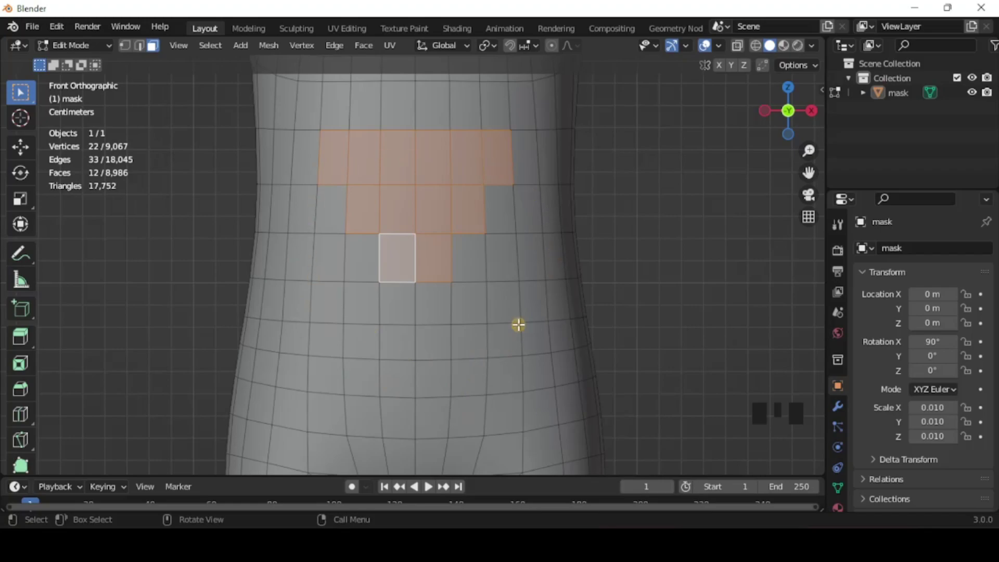
{"action": "scroll", "coordinate": [519, 324], "scroll_direction": "down", "scroll_amount": 4}
{"action": "scroll", "coordinate": [519, 324], "scroll_direction": "up", "scroll_amount": 2}
{"action": "scroll", "coordinate": [518, 324], "scroll_direction": "up", "scroll_amount": 2}
Enable vertex and edge selection alongside faces, then select a single torso face.
{"action": "left_click", "coordinate": [123, 45], "text": "shift"}
{"action": "left_click", "coordinate": [135, 46], "text": "shift"}
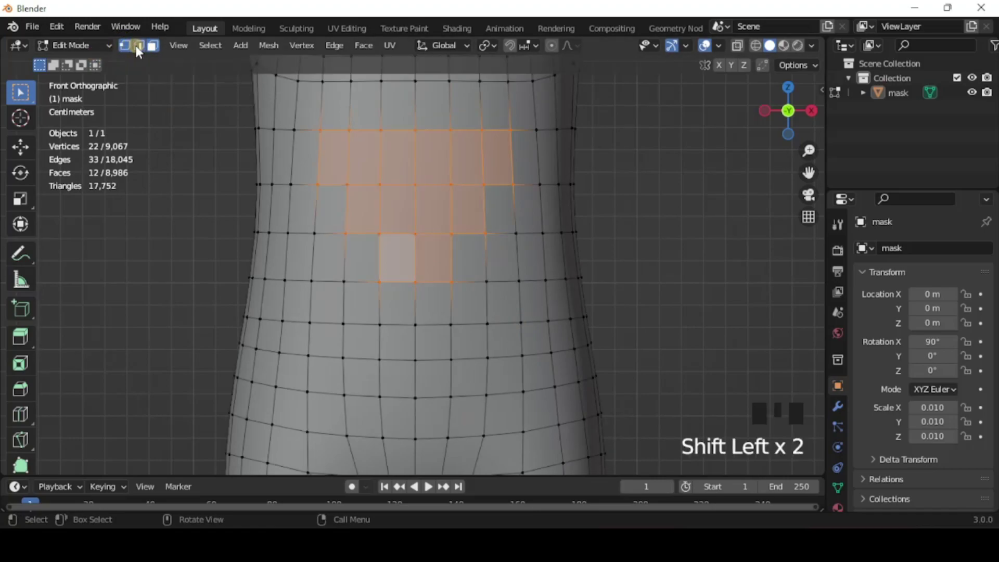
{"action": "left_click", "coordinate": [424, 181]}
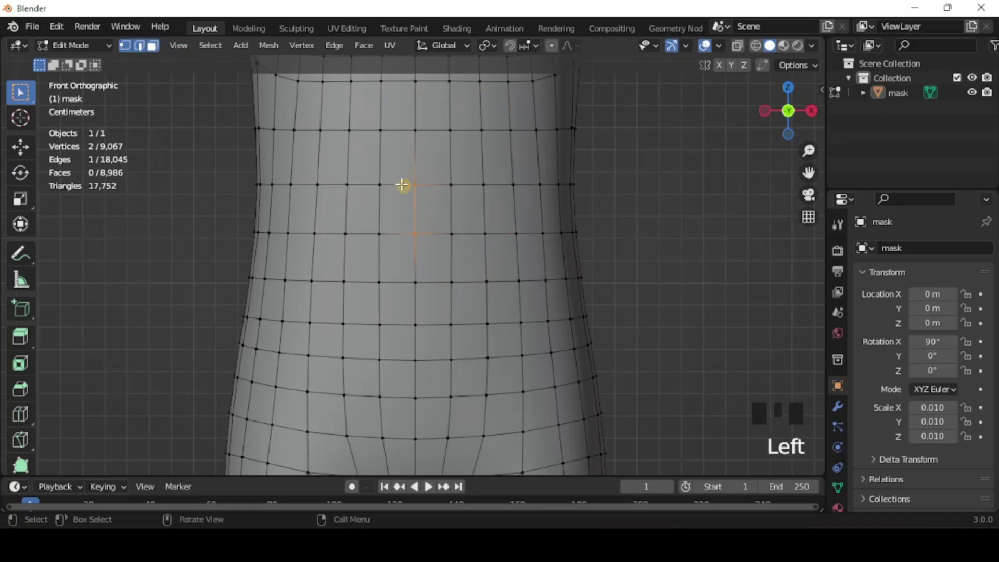
{"action": "left_click", "coordinate": [379, 183]}
{"action": "left_click", "coordinate": [397, 206]}
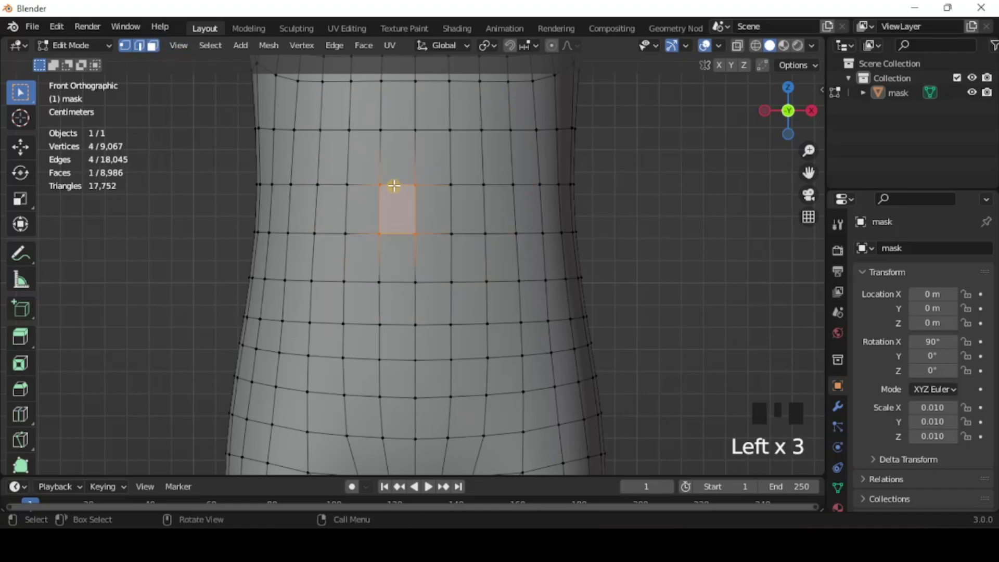
{"action": "left_click", "coordinate": [404, 213]}
{"action": "scroll", "coordinate": [461, 283], "scroll_direction": "down", "scroll_amount": 4}
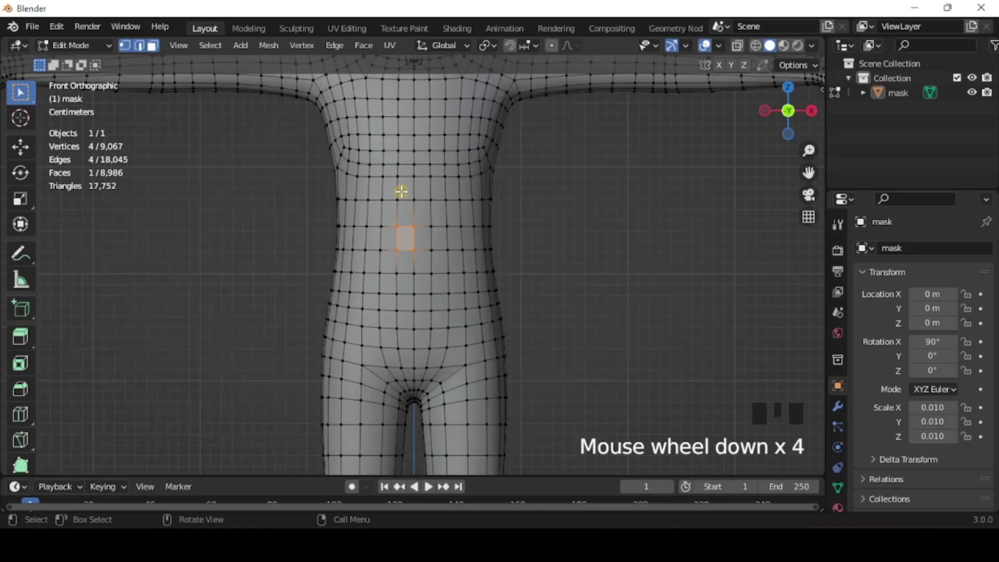
Orbit to face the character, return to Object Mode, and switch to Front Orthographic view.
{"action": "mouse_move", "coordinate": [401, 192]}
{"action": "middle_mouse_down"}
{"action": "mouse_move", "coordinate": [493, 221]}
{"action": "mouse_move", "coordinate": [310, 223]}
{"action": "mouse_move", "coordinate": [344, 226]}
{"action": "middle_mouse_up"}
{"action": "scroll", "coordinate": [352, 248], "scroll_direction": "down", "scroll_amount": 4}
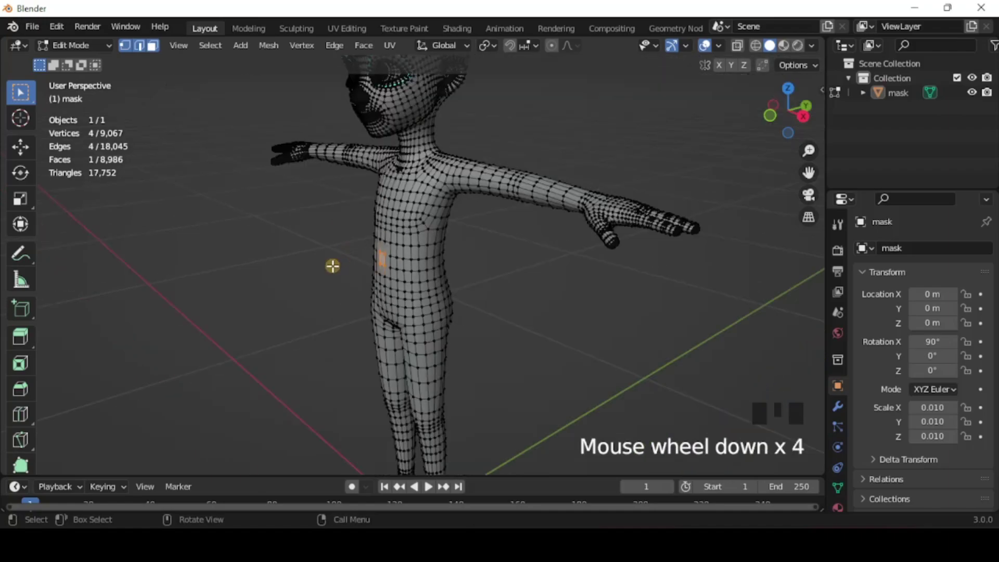
{"action": "mouse_move", "coordinate": [332, 265]}
{"action": "middle_mouse_down"}
{"action": "mouse_move", "coordinate": [433, 255]}
{"action": "mouse_move", "coordinate": [458, 292]}
{"action": "mouse_move", "coordinate": [455, 276]}
{"action": "mouse_move", "coordinate": [551, 288]}
{"action": "mouse_move", "coordinate": [512, 290]}
{"action": "middle_mouse_up"}
{"action": "scroll", "coordinate": [432, 256], "scroll_direction": "down", "scroll_amount": 2}
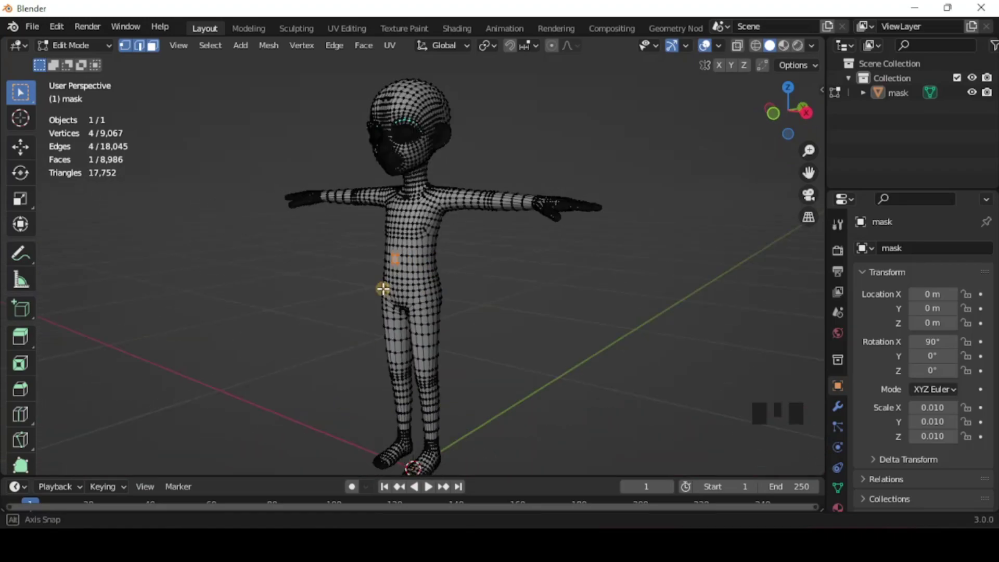
{"action": "mouse_move", "coordinate": [383, 289]}
{"action": "middle_mouse_down"}
{"action": "mouse_move", "coordinate": [602, 305]}
{"action": "mouse_move", "coordinate": [623, 434]}
{"action": "mouse_move", "coordinate": [593, 449]}
{"action": "mouse_move", "coordinate": [410, 388]}
{"action": "mouse_move", "coordinate": [397, 263]}
{"action": "mouse_move", "coordinate": [471, 269]}
{"action": "mouse_move", "coordinate": [455, 267]}
{"action": "mouse_move", "coordinate": [448, 283]}
{"action": "middle_mouse_up"}
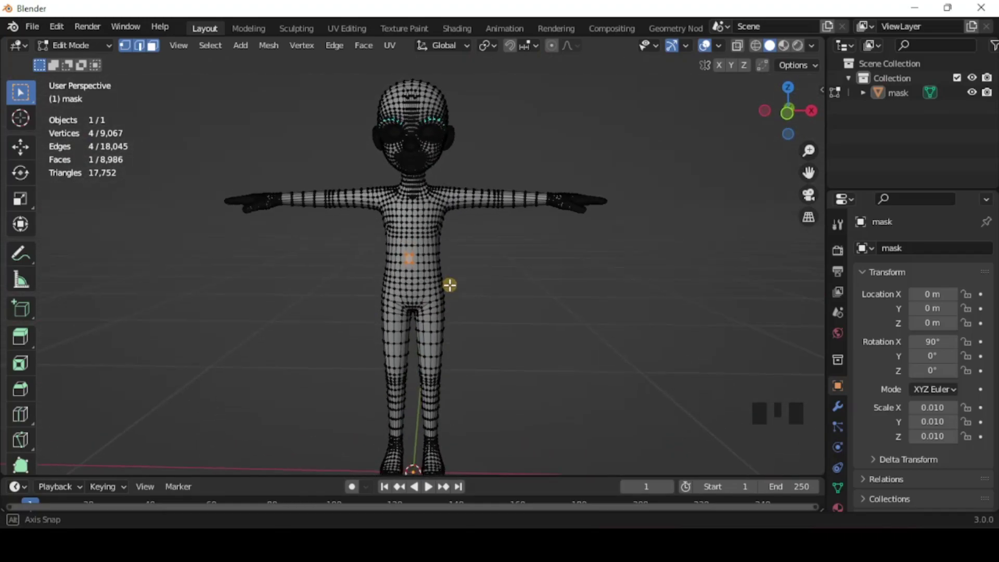
{"action": "key", "text": "Tab"}
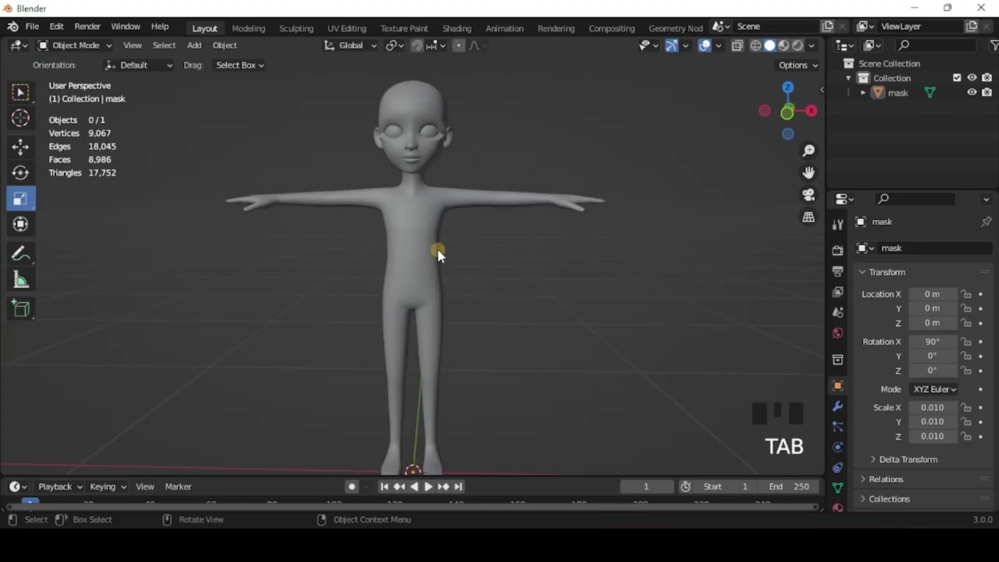
{"action": "key", "text": "KP_1"}
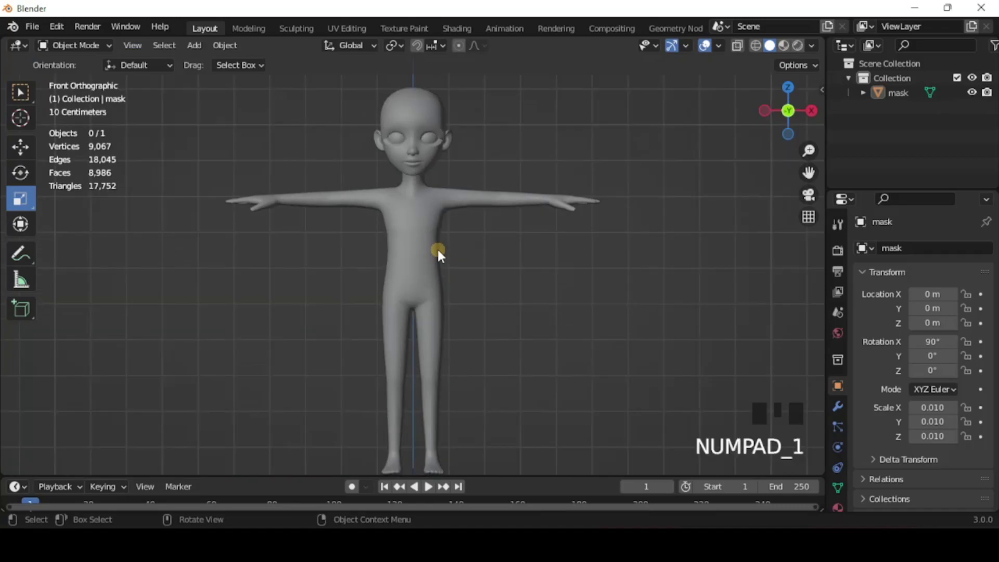